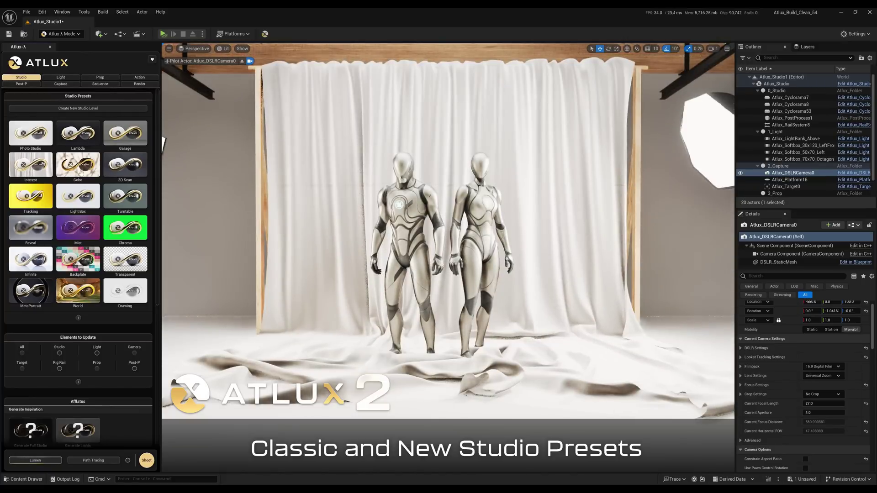
# Step: Preview the Tracking, Mist and Drawing studio presets, then load the white Photo Studio preset
pyautogui.click(38, 205)
pyautogui.click(83, 230)
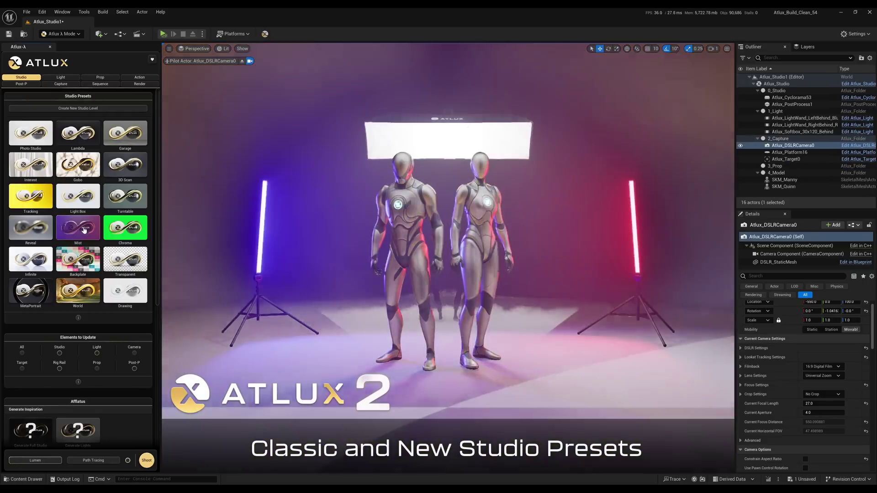
pyautogui.click(123, 292)
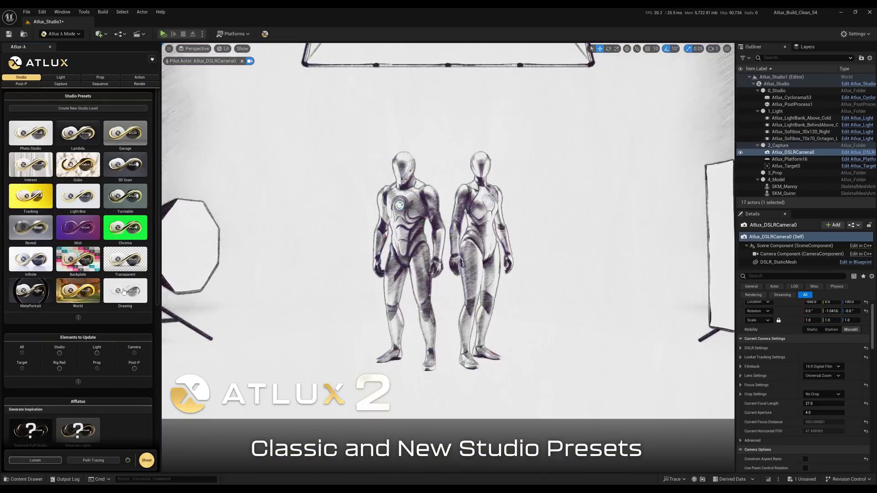
pyautogui.click(36, 133)
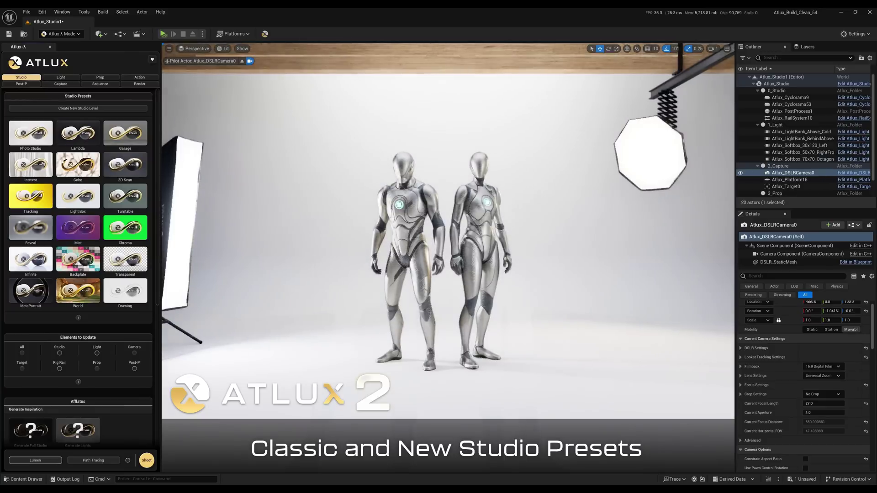
pyautogui.scroll(-3, 41, 338)
pyautogui.scroll(-4, 42, 343)
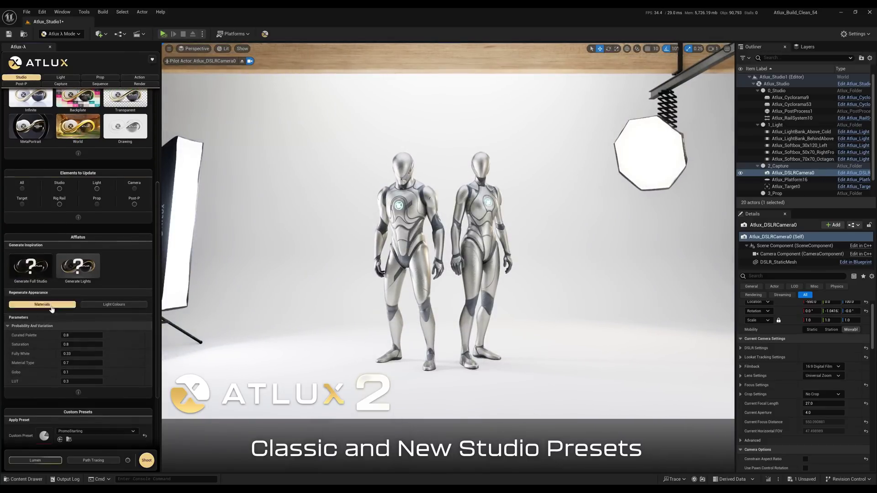
# Step: Generate random full studios repeatedly, ending on a white cyclorama lit by softboxes
pyautogui.click(35, 238)
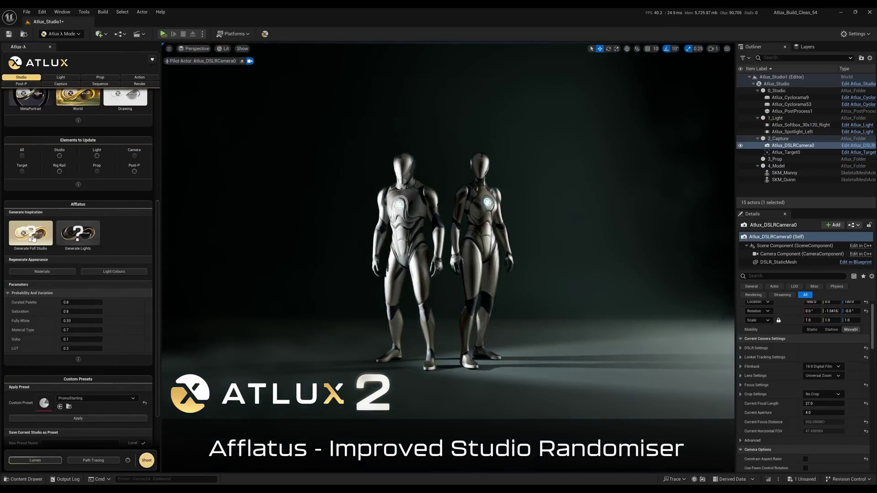
pyautogui.click(33, 237)
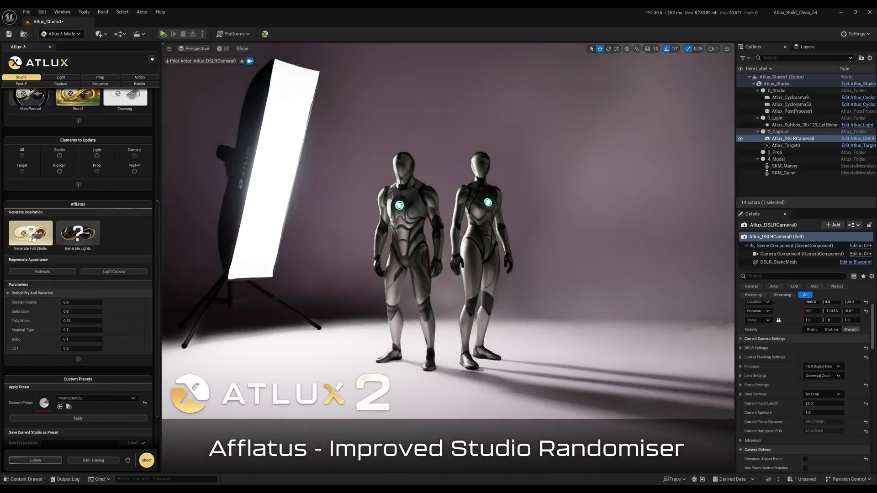
pyautogui.click(33, 237)
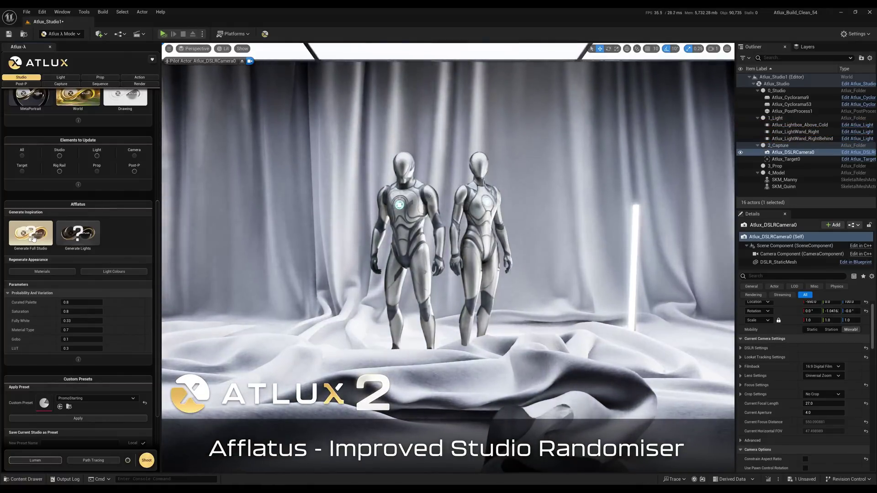
pyautogui.click(33, 236)
pyautogui.click(32, 236)
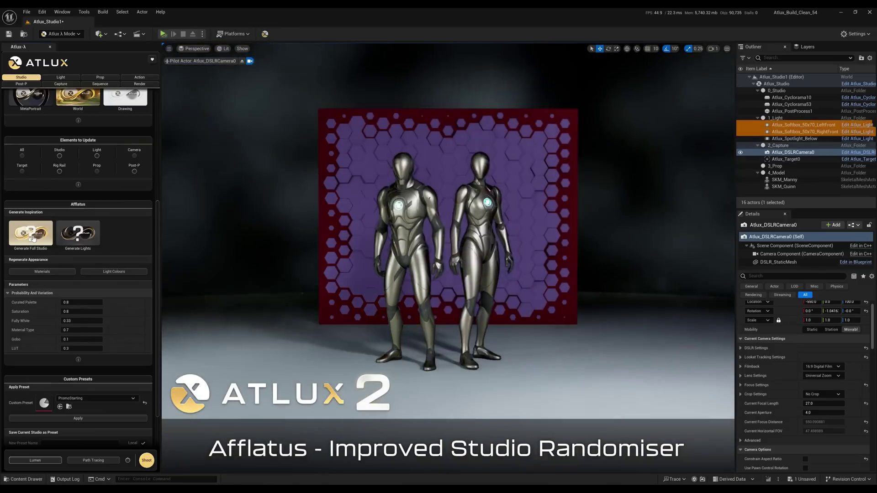
pyautogui.click(33, 237)
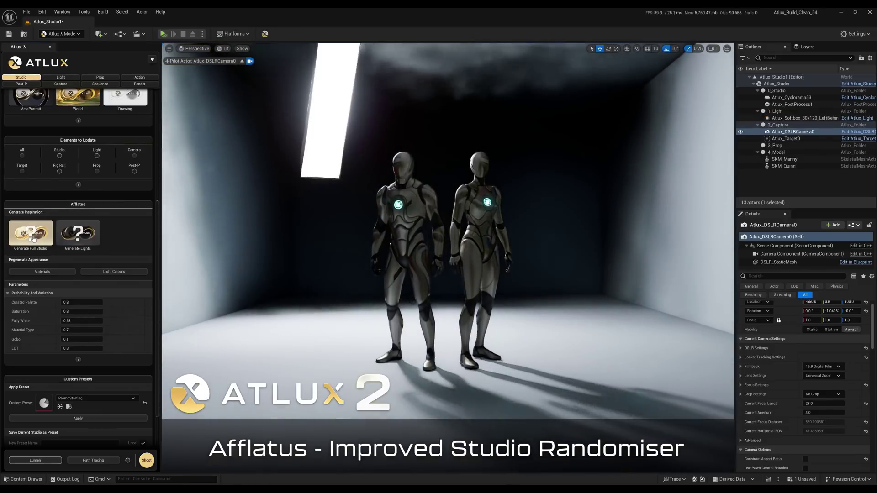
pyautogui.click(33, 237)
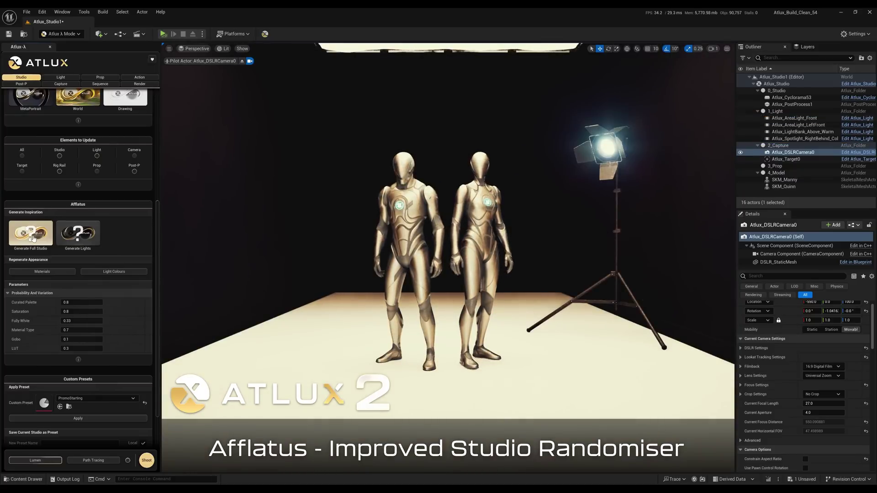
pyautogui.click(33, 238)
pyautogui.click(34, 238)
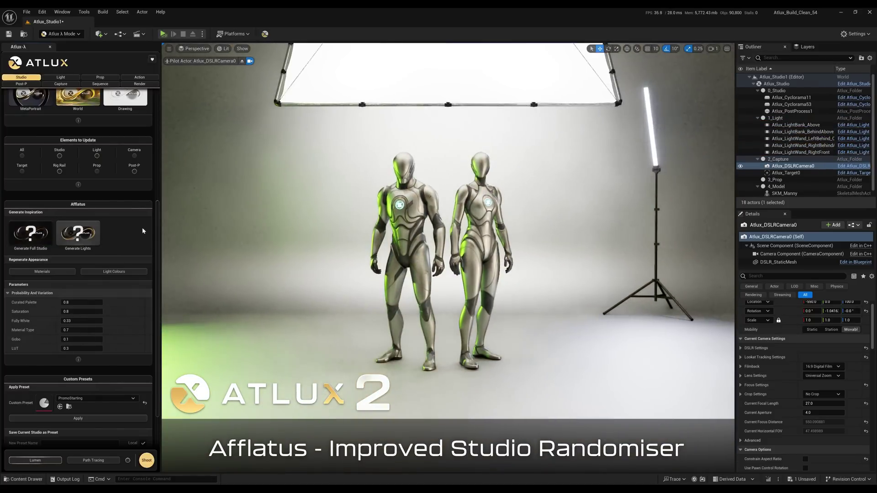
pyautogui.scroll(5, 159, 225)
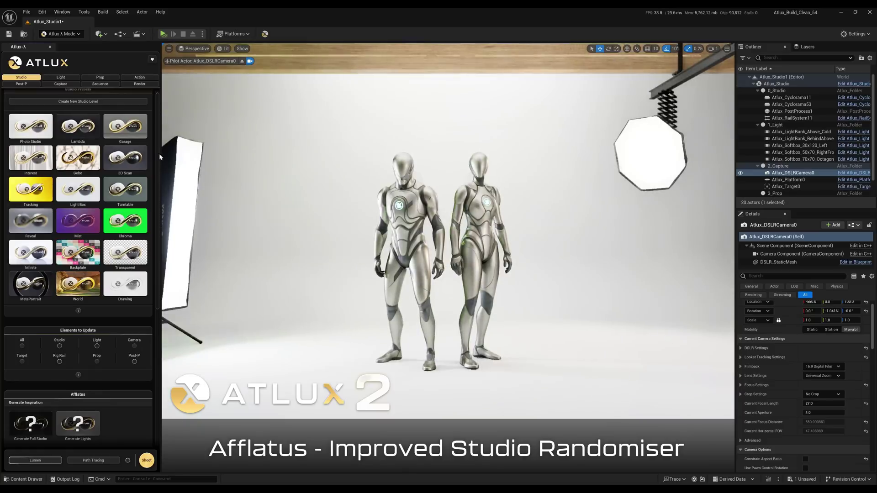
pyautogui.scroll(-5, 156, 147)
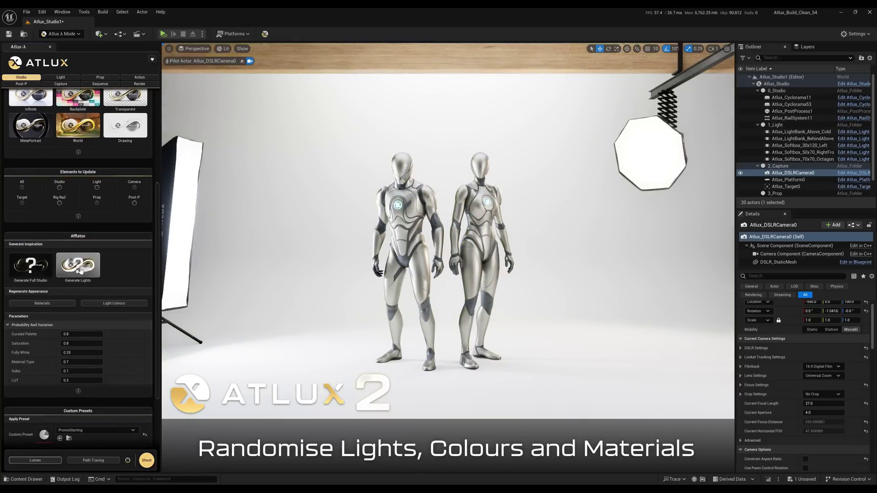
# Step: Randomise the studio lights five times with Generate Lights
pyautogui.click(81, 270)
pyautogui.click(81, 270)
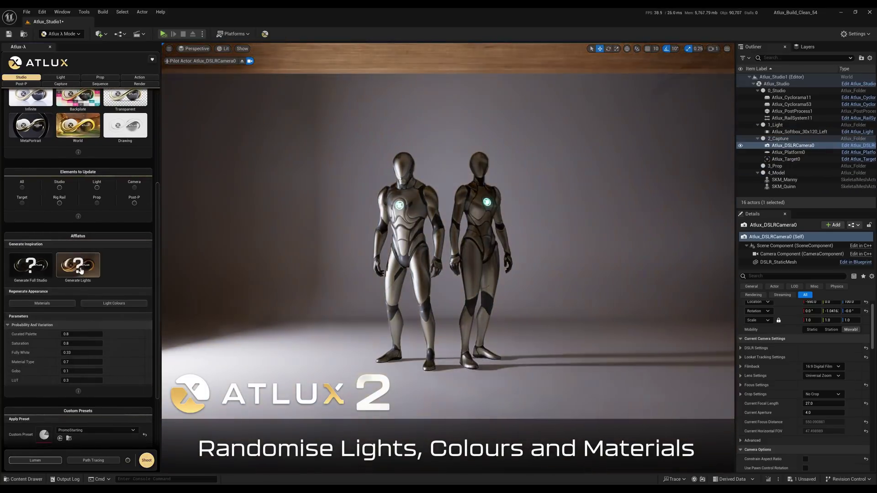
pyautogui.click(81, 270)
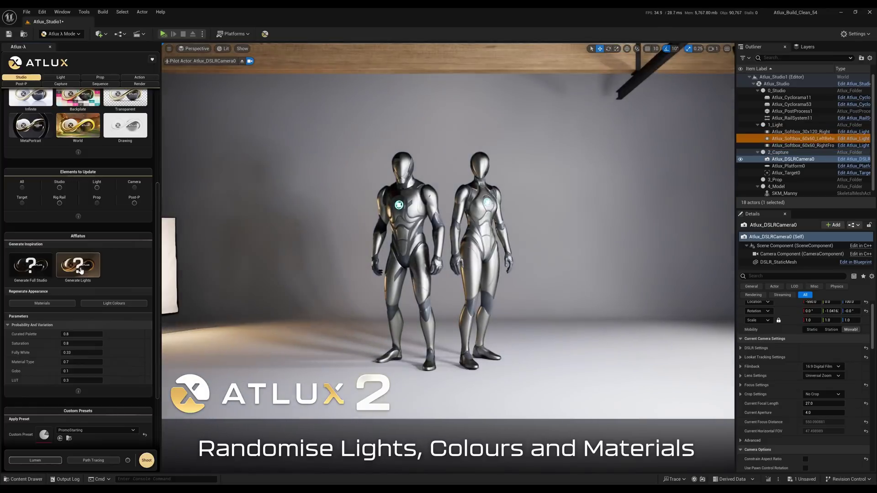
pyautogui.click(84, 270)
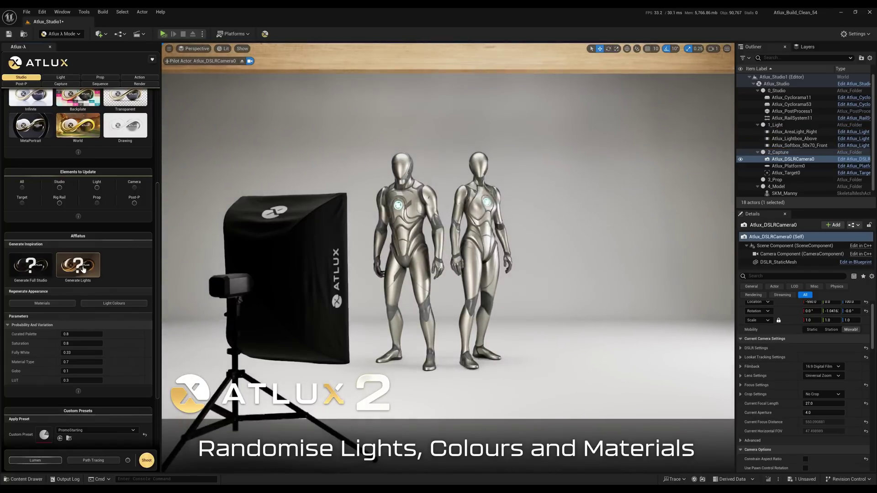
pyautogui.click(84, 269)
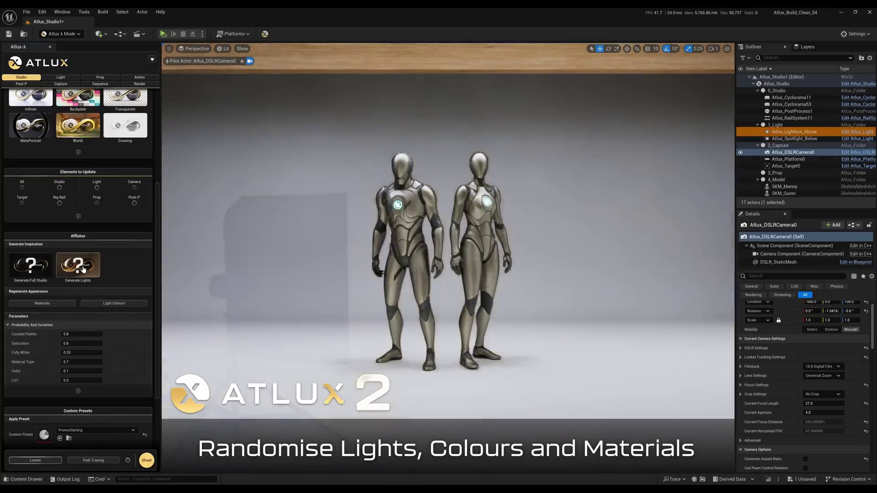
# Step: Re-roll the studio light colours several times
pyautogui.click(115, 304)
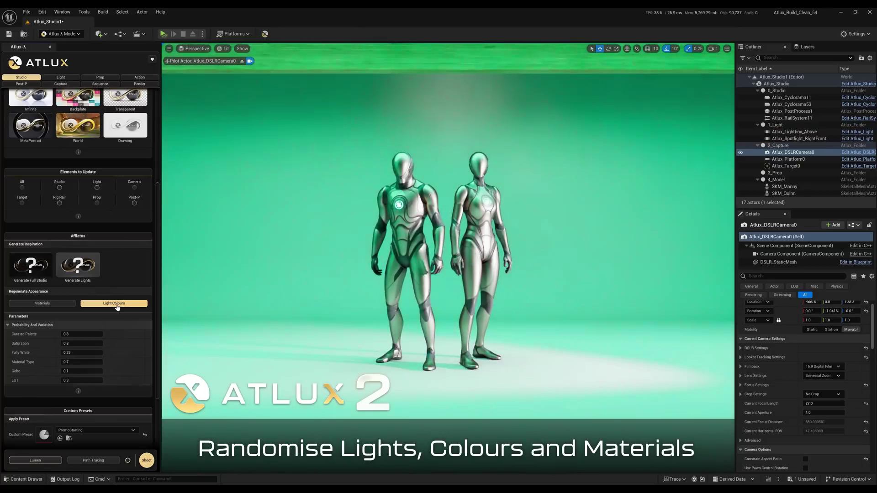
pyautogui.click(118, 305)
pyautogui.click(118, 304)
pyautogui.click(118, 305)
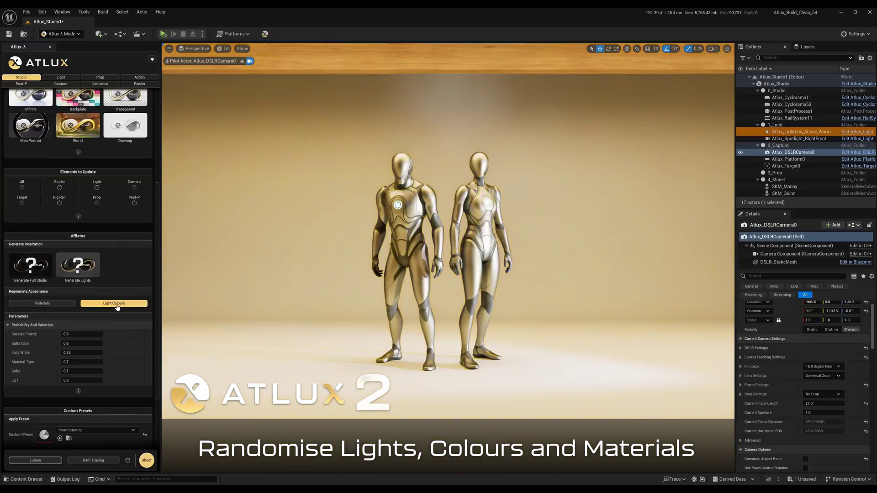
pyautogui.click(118, 304)
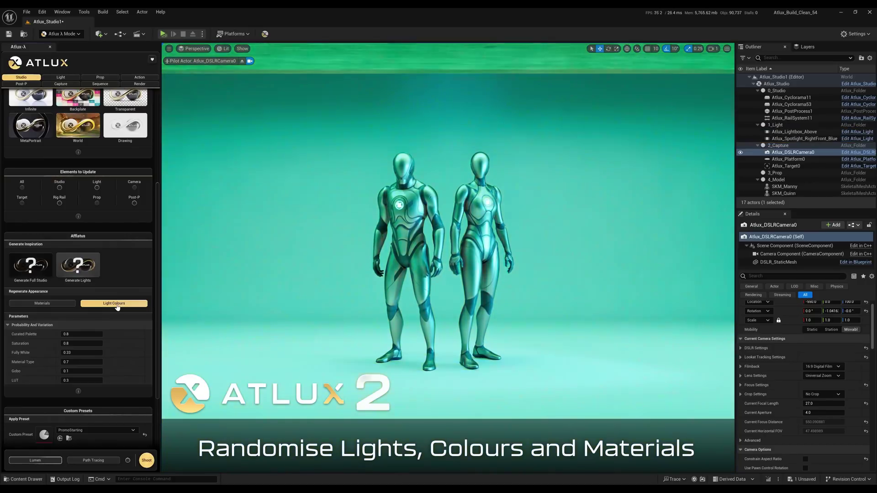
pyautogui.scroll(5, 145, 205)
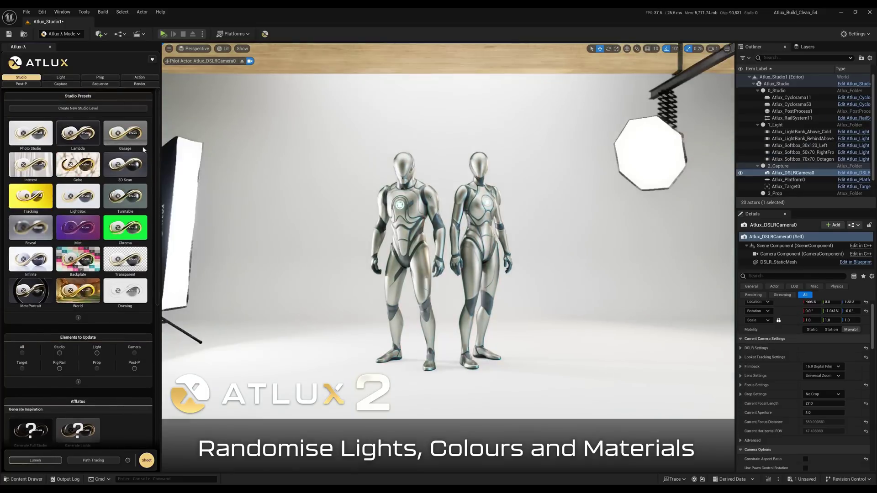
pyautogui.scroll(-4, 40, 339)
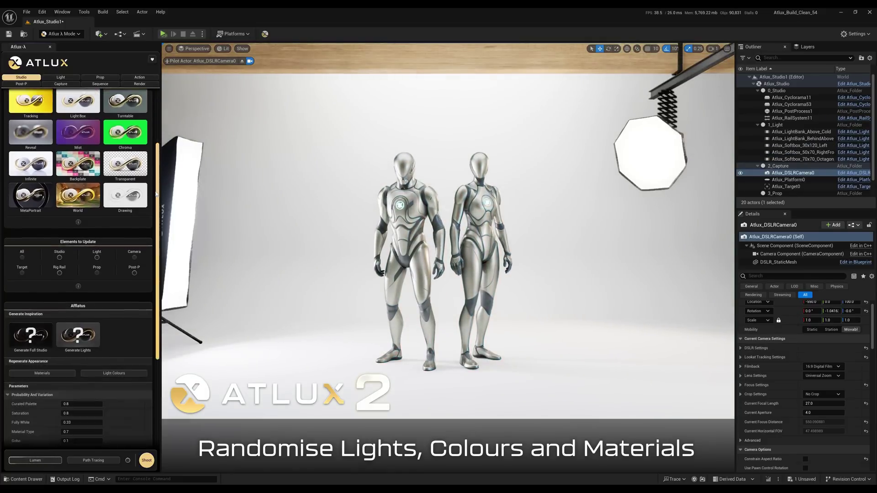
# Step: Randomise the studio backdrop materials several times
pyautogui.click(45, 374)
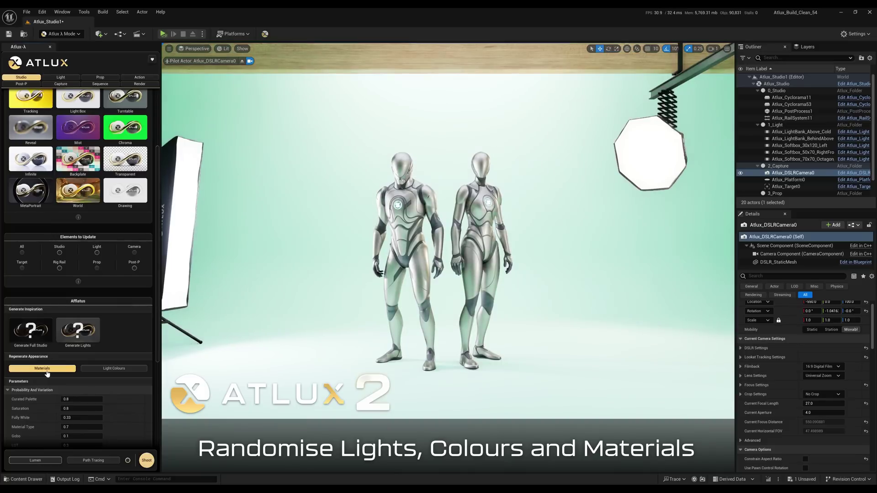
pyautogui.click(46, 373)
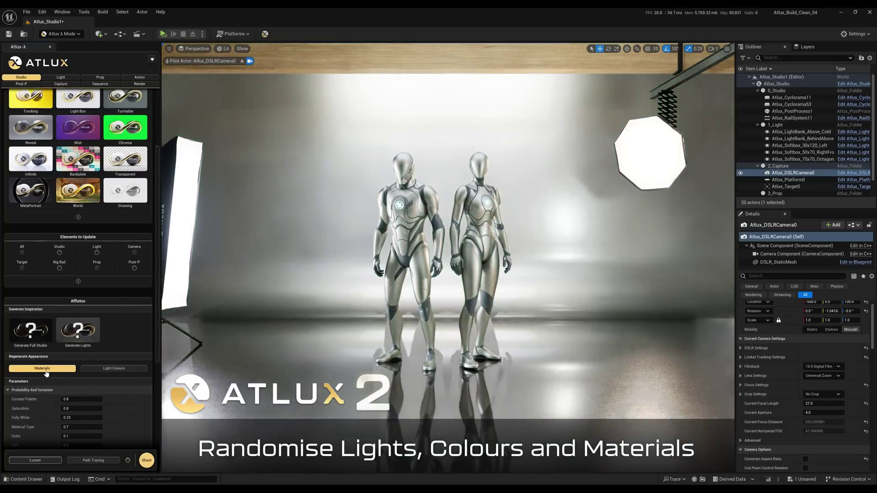
pyautogui.click(46, 373)
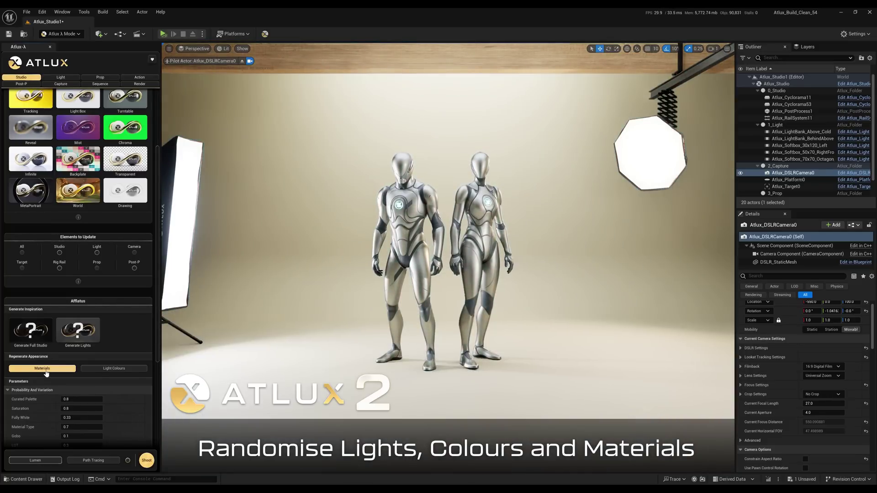
pyautogui.click(46, 373)
pyautogui.click(46, 374)
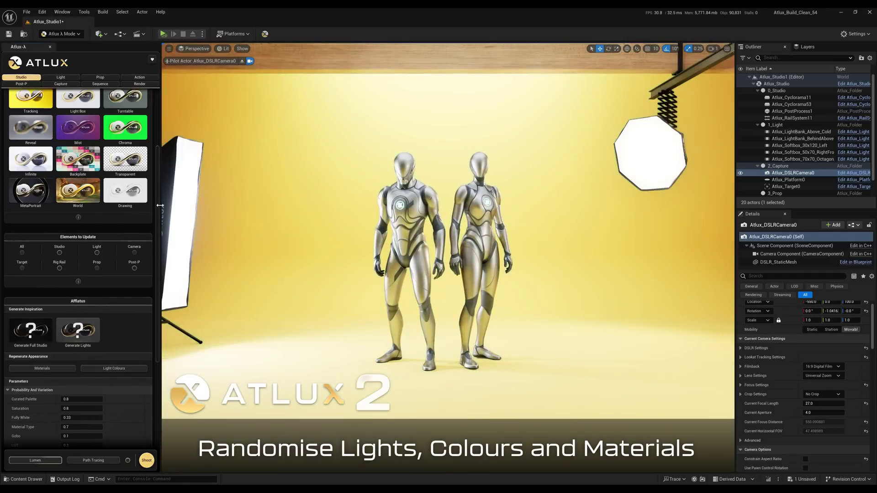
pyautogui.scroll(3, 158, 203)
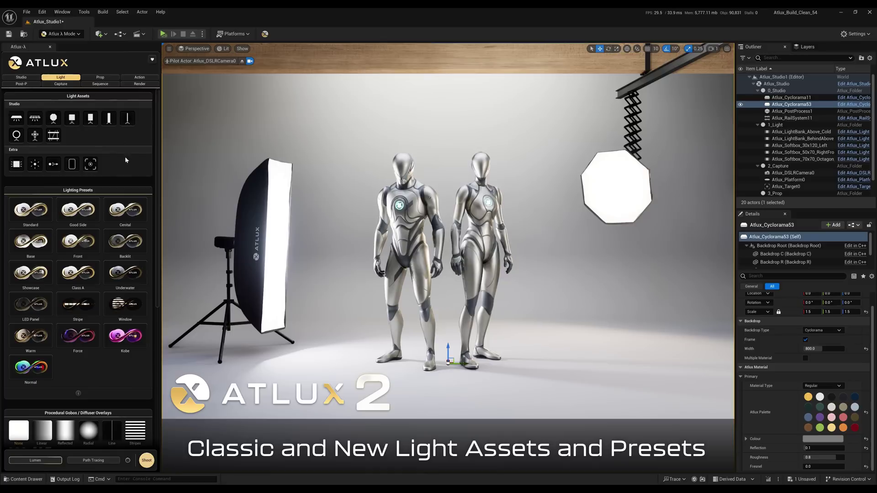
# Step: Try the Good Side, Cenital, Base, Front, Backlit and Showcase lighting presets
pyautogui.click(78, 210)
pyautogui.click(115, 213)
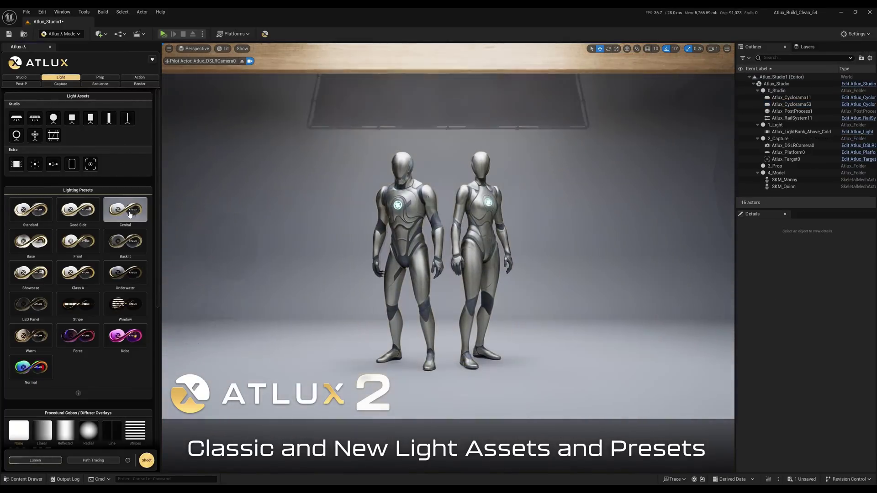
pyautogui.click(40, 248)
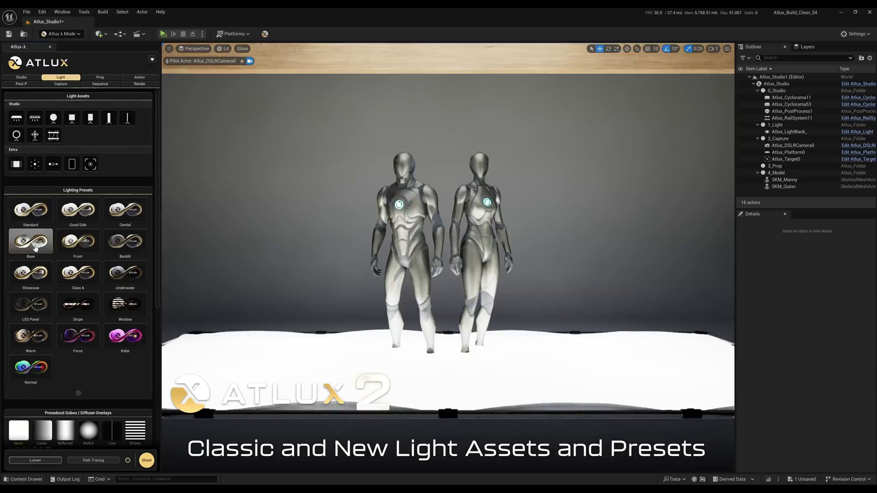
pyautogui.click(80, 244)
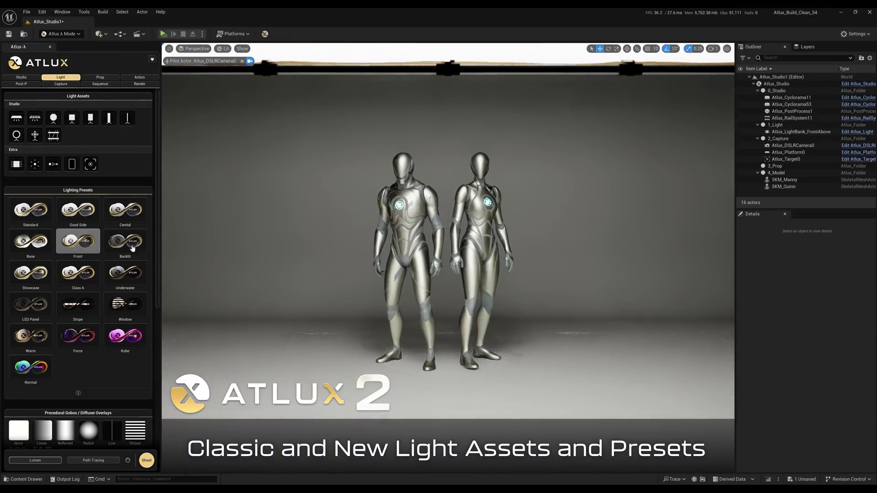
pyautogui.click(123, 251)
pyautogui.click(24, 278)
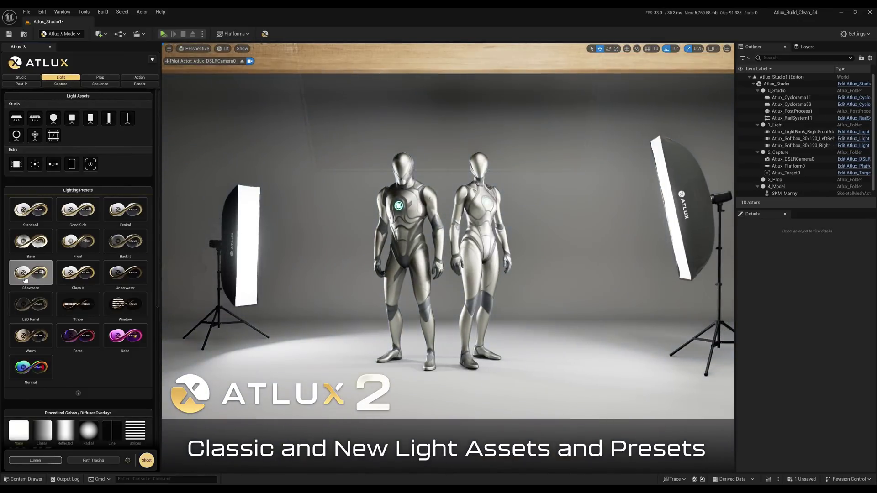
# Step: Try the Class A, Underwater, LED Panel, Stripe, Window and Force lighting presets
pyautogui.click(68, 277)
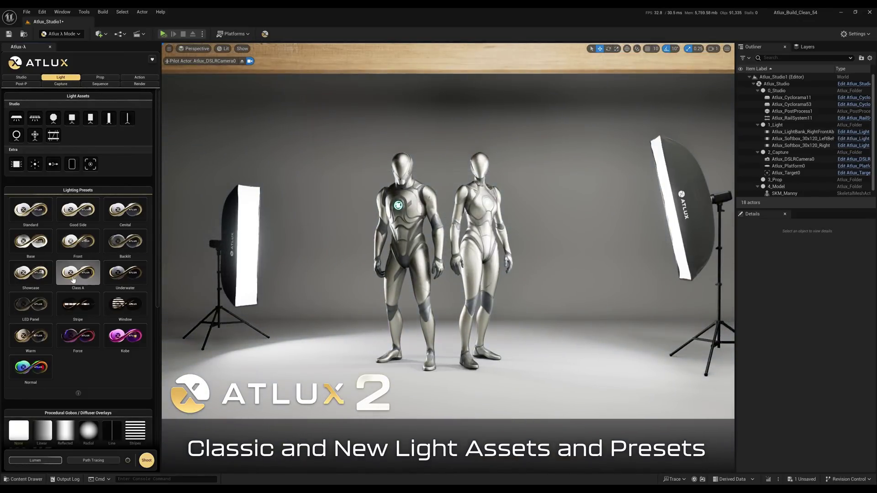
pyautogui.click(128, 276)
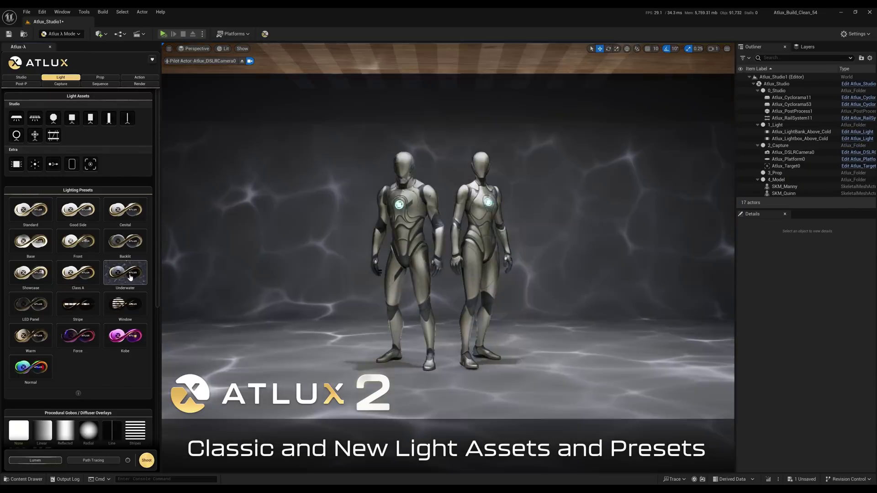
pyautogui.click(29, 307)
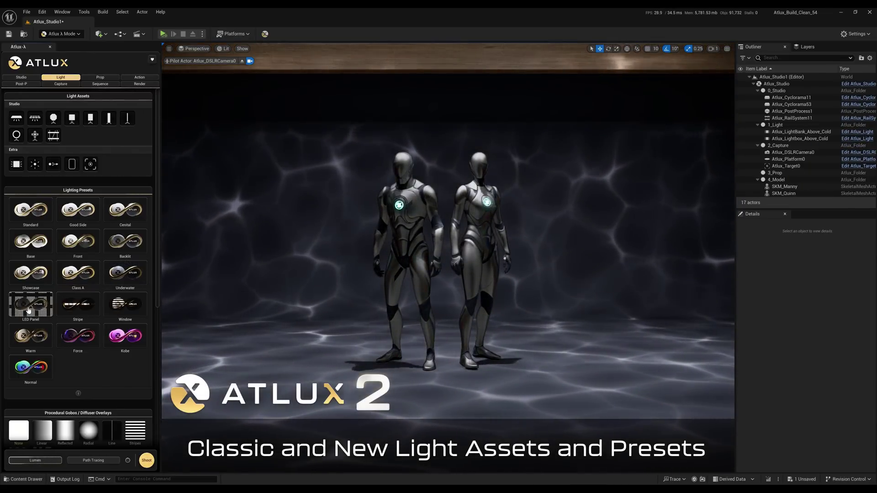
pyautogui.click(74, 309)
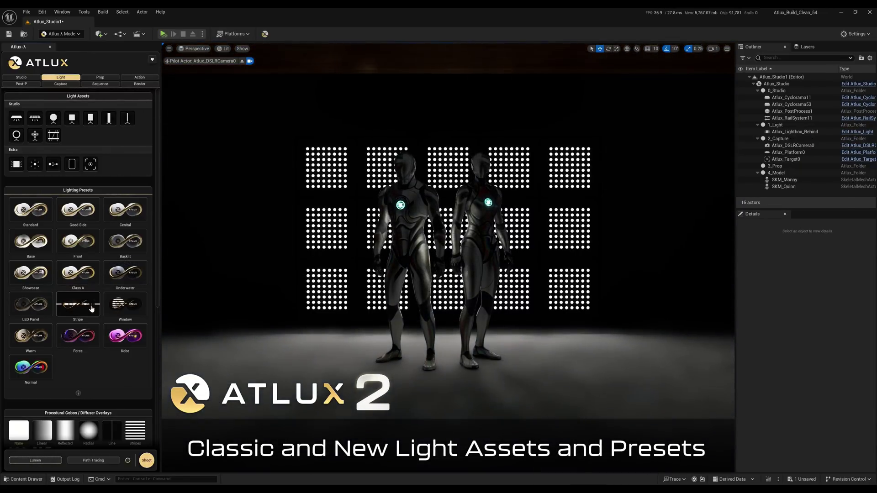
pyautogui.click(132, 307)
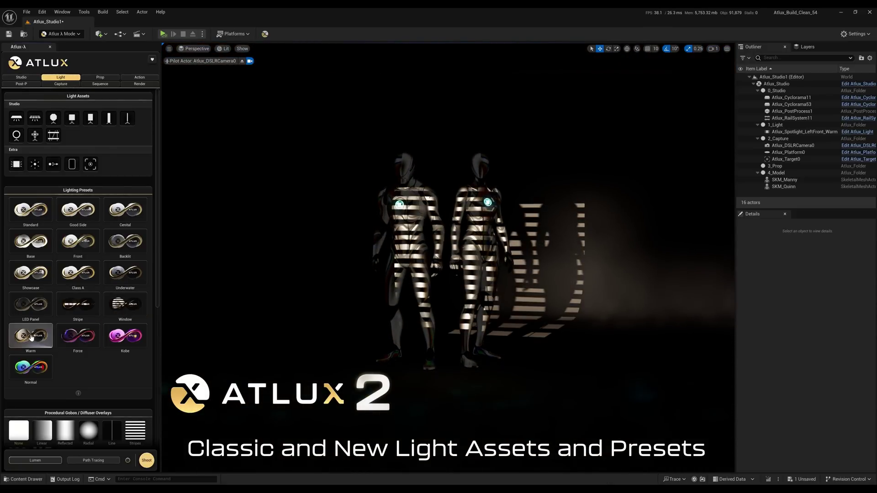
pyautogui.click(85, 338)
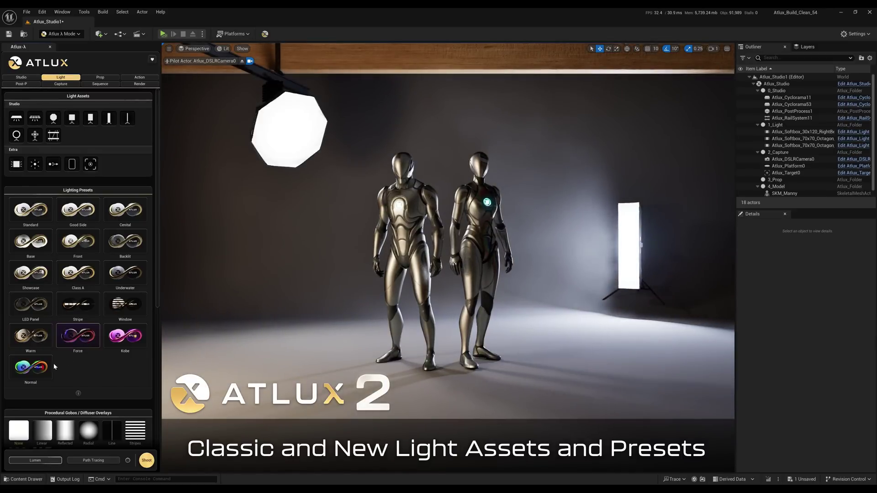
pyautogui.scroll(-3, 123, 242)
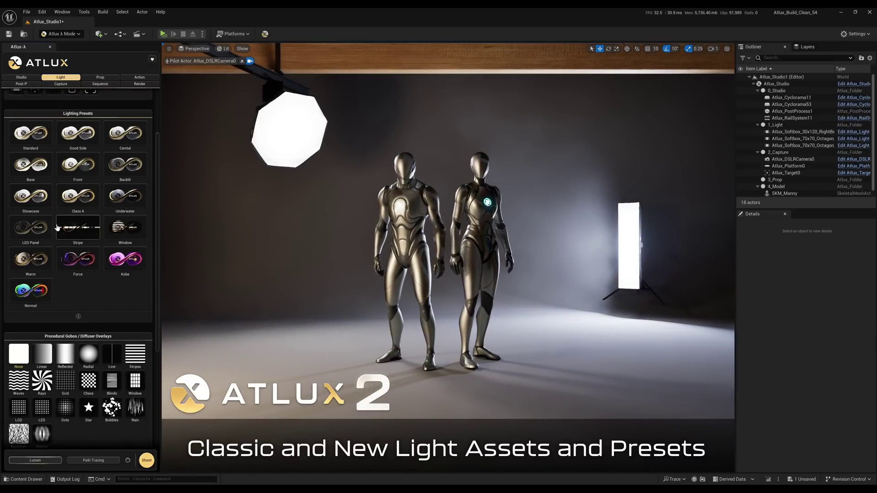
# Step: Reapply the Window preset and select Atlux_Spotlight_LeftFront_Warm in the Outliner
pyautogui.click(117, 227)
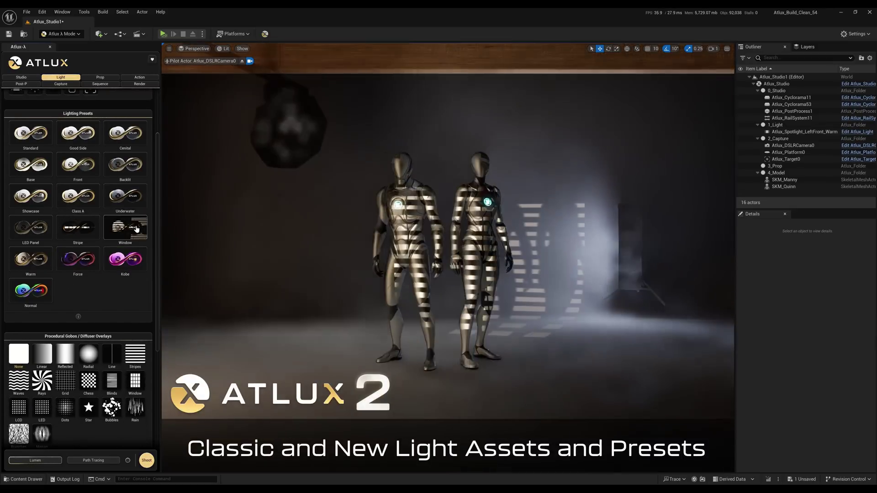
pyautogui.click(785, 133)
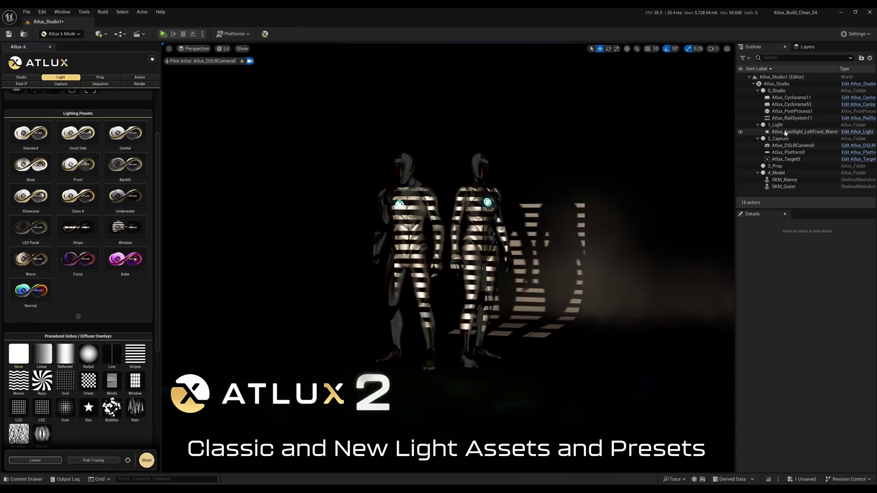
pyautogui.scroll(-3, 105, 311)
pyautogui.scroll(-2, 103, 314)
# Step: Cycle the spotlight gobo through Rays, Dots, Stripes, Radial, Window and Branches, ending on Mairon
pyautogui.click(46, 257)
pyautogui.scroll(-2, 90, 316)
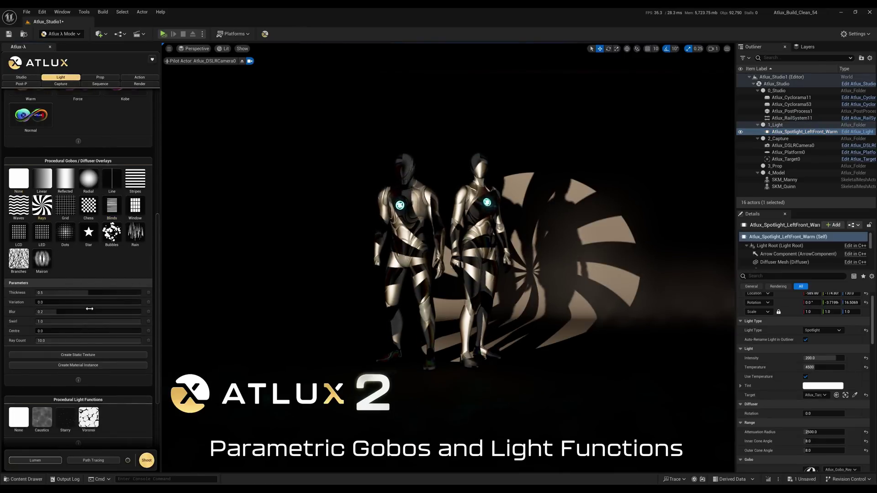
pyautogui.moveTo(89, 293)
pyautogui.mouseDown()
pyautogui.moveTo(42, 293)
pyautogui.moveTo(104, 293)
pyautogui.mouseUp()
pyautogui.click(66, 240)
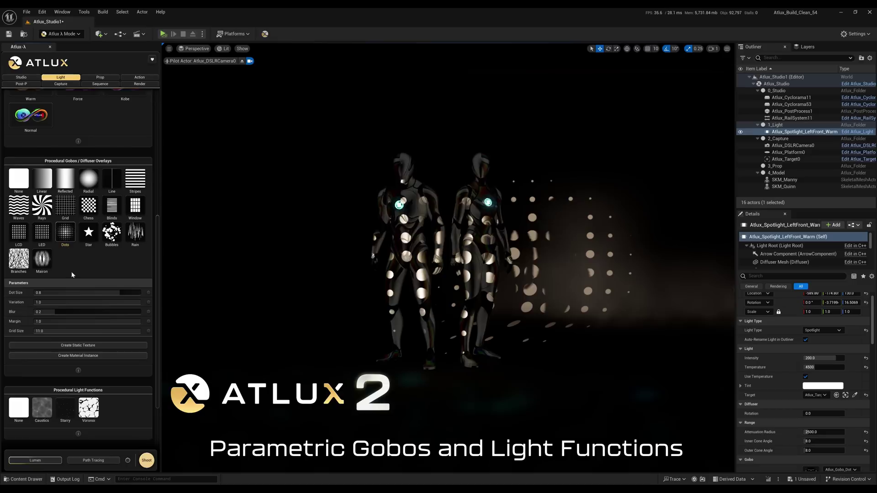
pyautogui.click(142, 183)
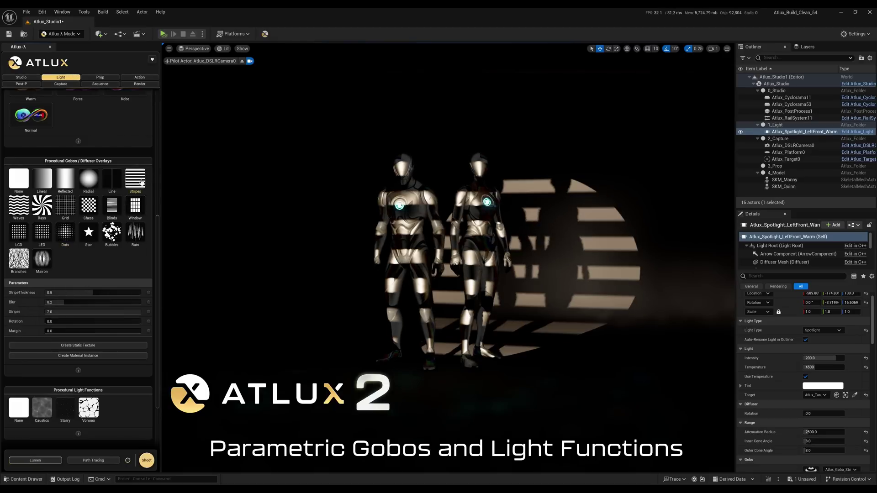
pyautogui.click(84, 180)
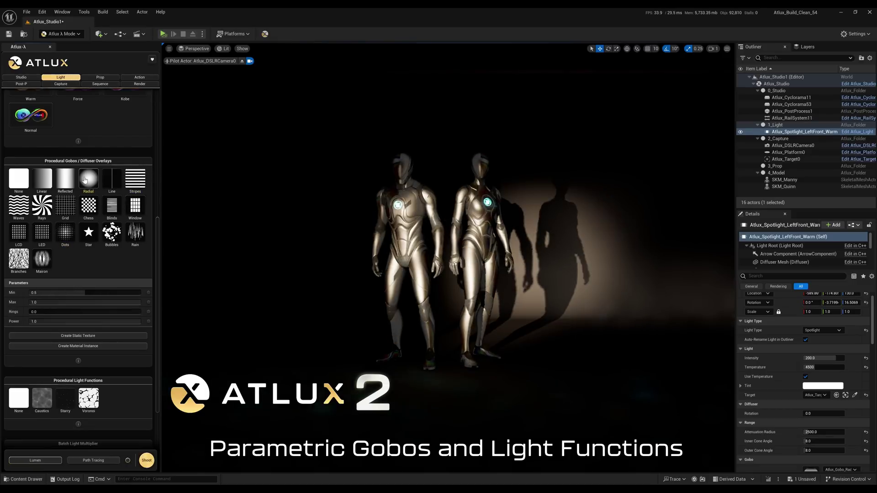
pyautogui.click(140, 209)
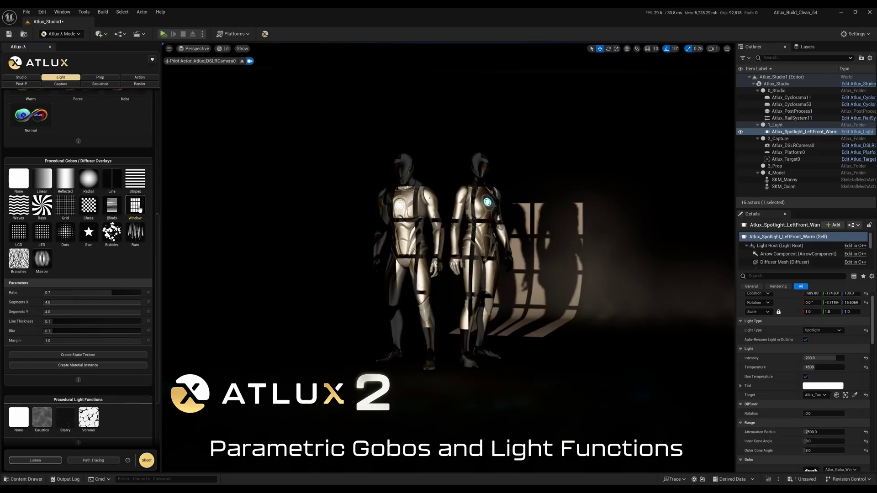
pyautogui.click(20, 264)
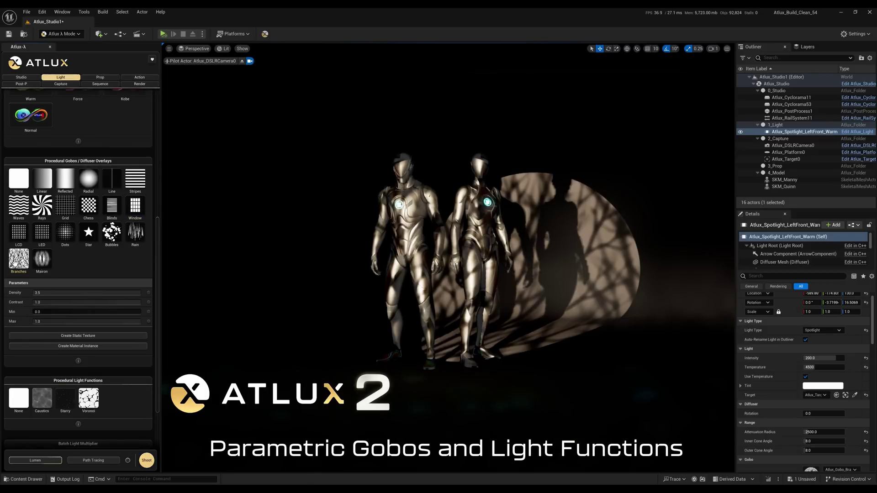
pyautogui.moveTo(111, 292)
pyautogui.mouseDown()
pyautogui.moveTo(118, 292)
pyautogui.moveTo(98, 293)
pyautogui.mouseUp()
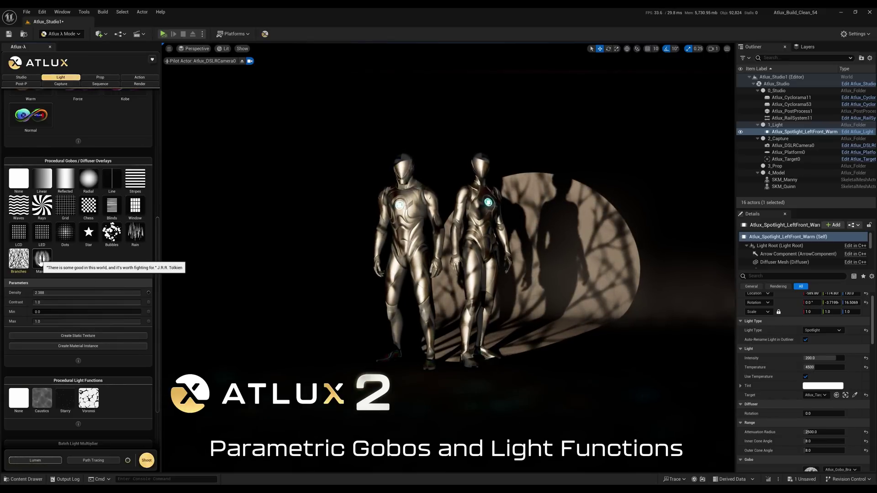
pyautogui.click(40, 259)
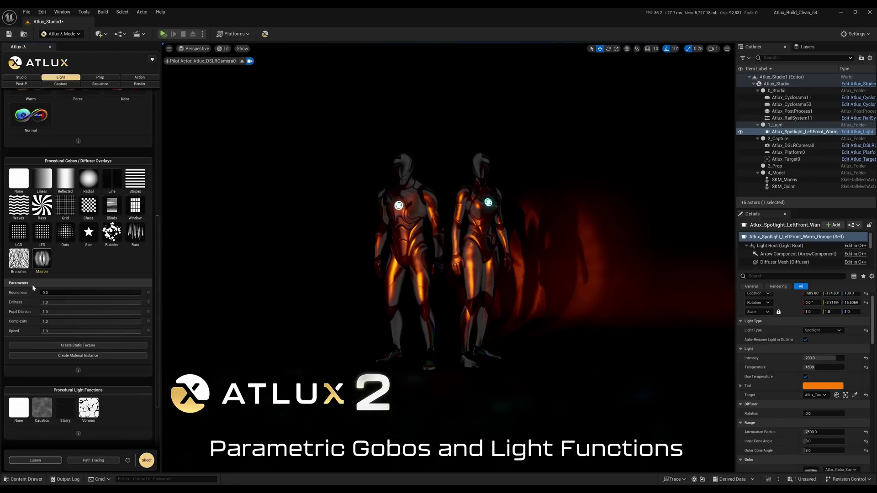
# Step: Apply the Caustics light function to the spotlight with a white tint
pyautogui.scroll(-3, 103, 264)
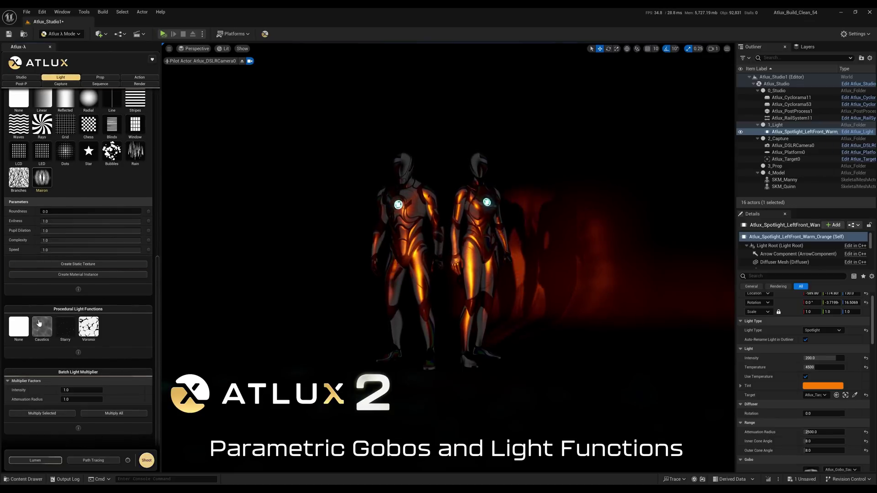
pyautogui.click(40, 335)
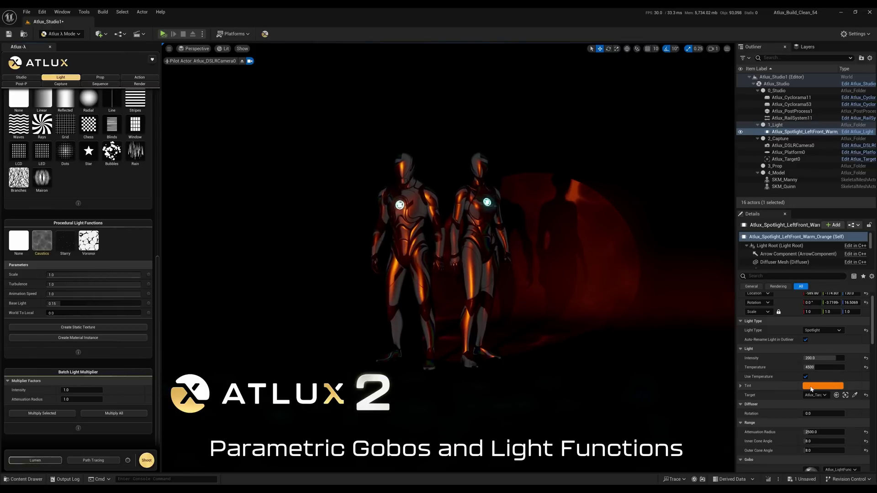
pyautogui.click(811, 387)
pyautogui.click(697, 357)
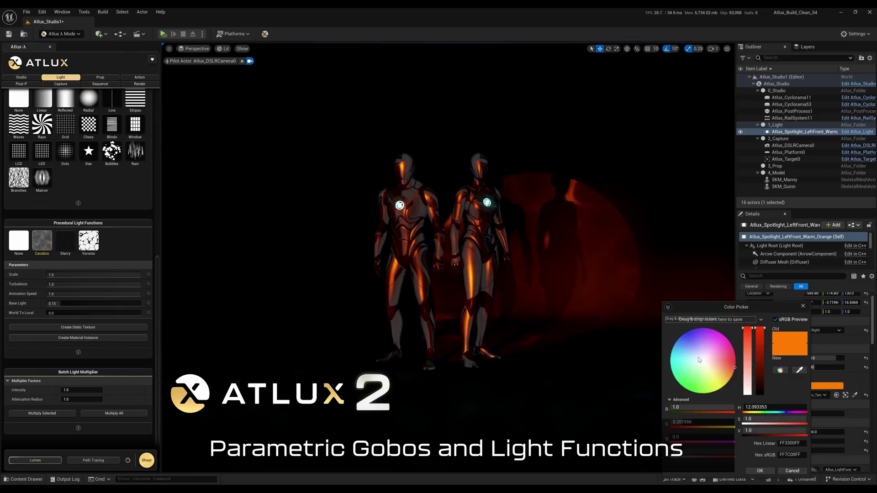
pyautogui.click(767, 472)
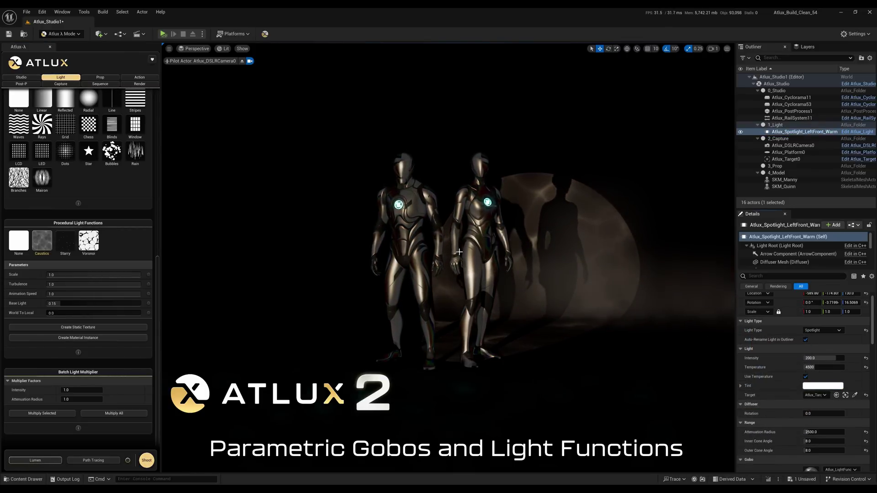
pyautogui.moveTo(158, 274); pyautogui.dragTo(11, 87)
pyautogui.click(18, 77)
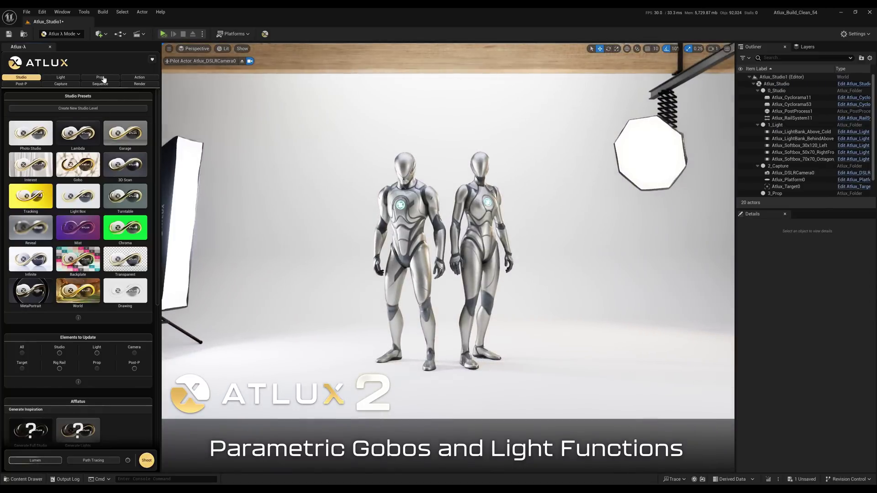
# Step: Add the VFX Reference props, then delete the spheres, colour checker, ball grid and rainbow chart
pyautogui.click(101, 77)
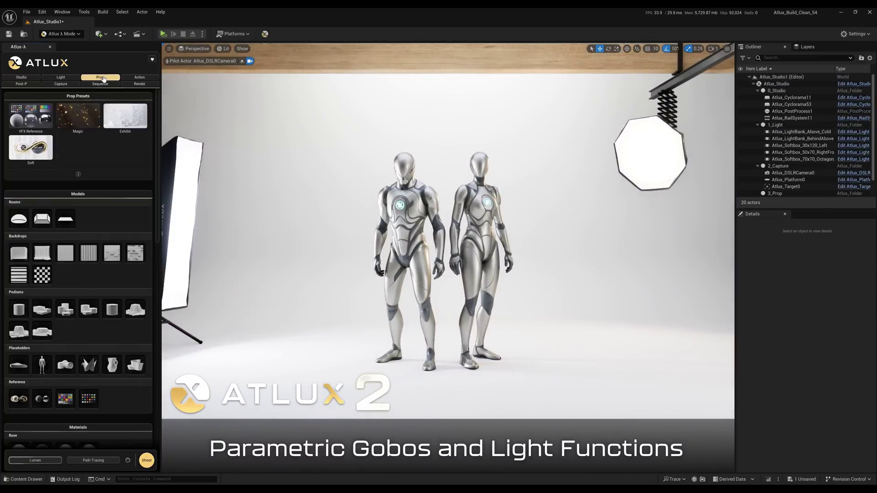
pyautogui.click(30, 120)
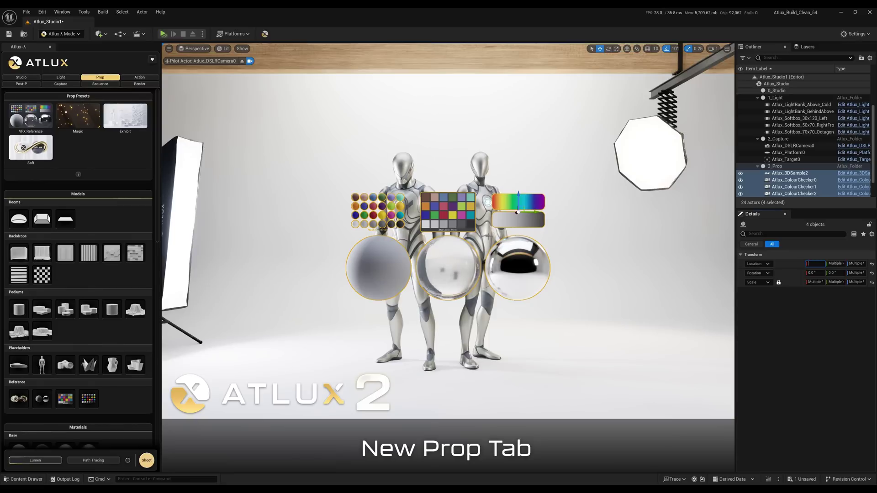
pyautogui.click(546, 264)
pyautogui.press('Delete')
pyautogui.click(448, 210)
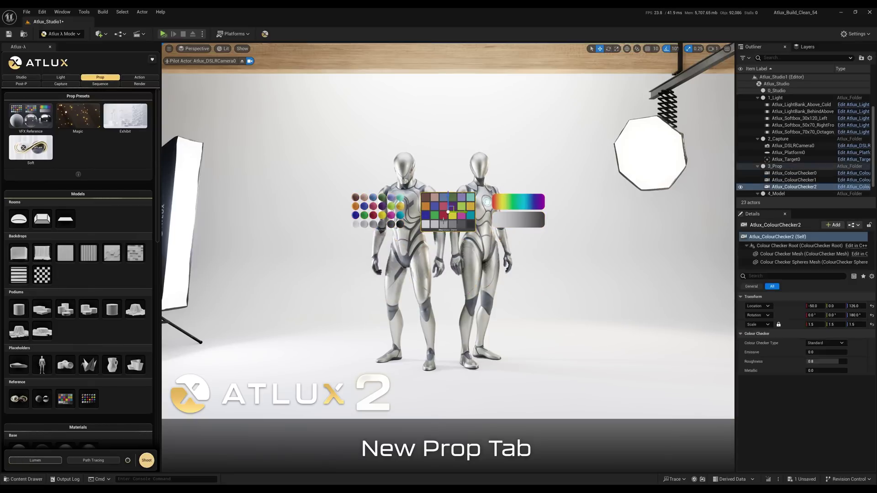
pyautogui.press('Delete')
pyautogui.click(399, 205)
pyautogui.press('Delete')
pyautogui.click(534, 206)
pyautogui.press('Delete')
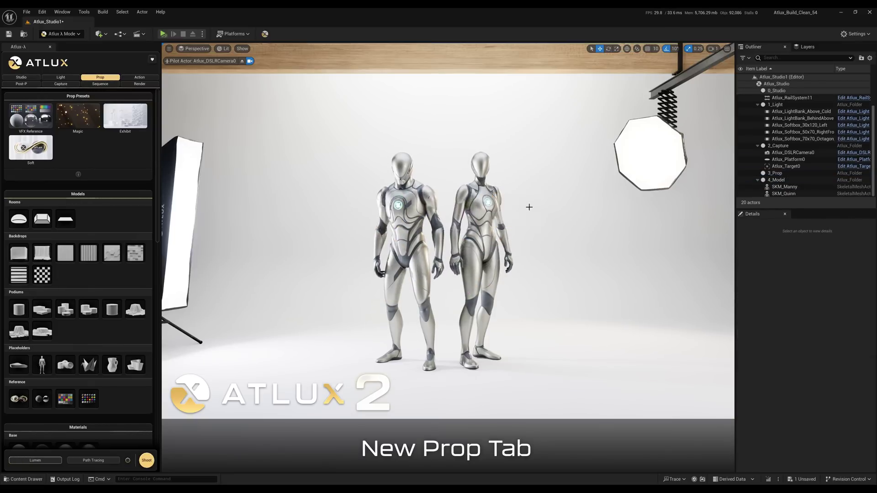
# Step: Try the Magic prop preset, then apply Exhibit and move its round podium lower left
pyautogui.click(84, 116)
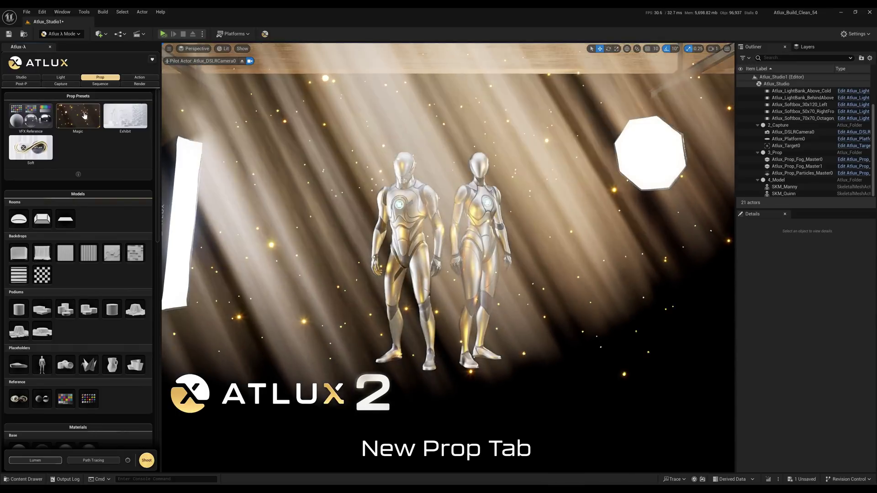
pyautogui.click(136, 121)
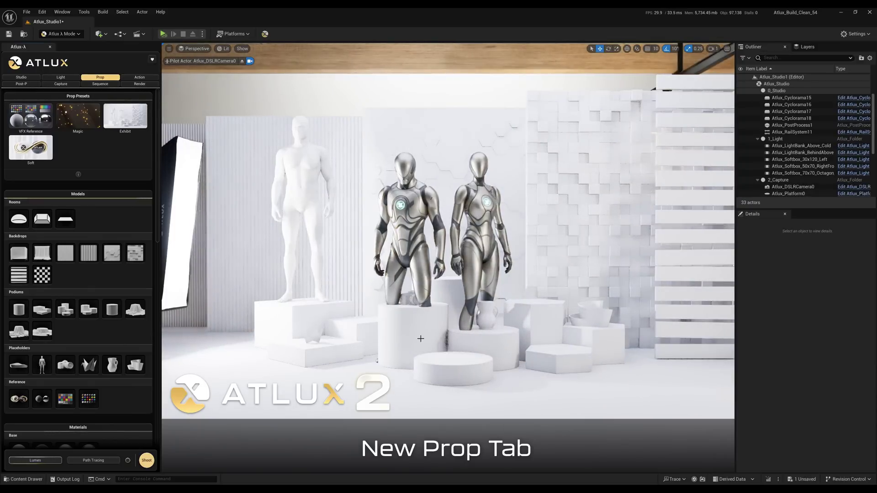
pyautogui.click(421, 338)
pyautogui.moveTo(421, 338); pyautogui.dragTo(260, 404)
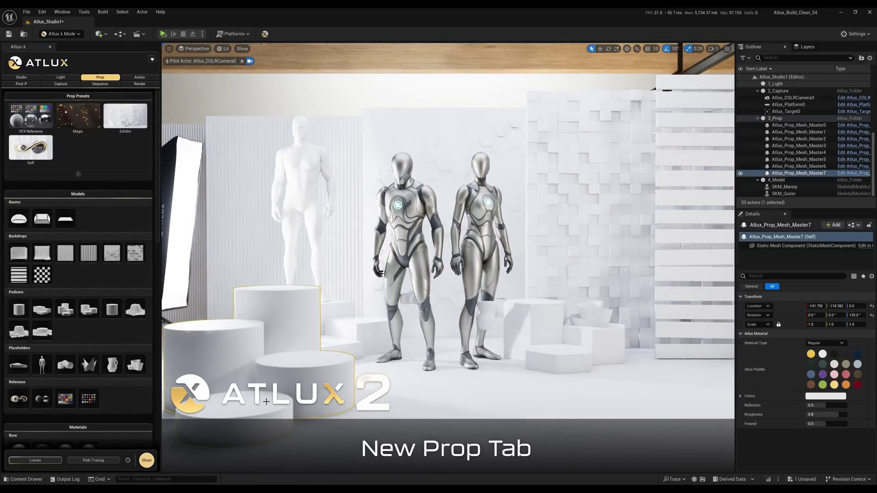
# Step: Place a camera and a jug on the podiums, then load the Soft draped prop preset
pyautogui.press('Escape')
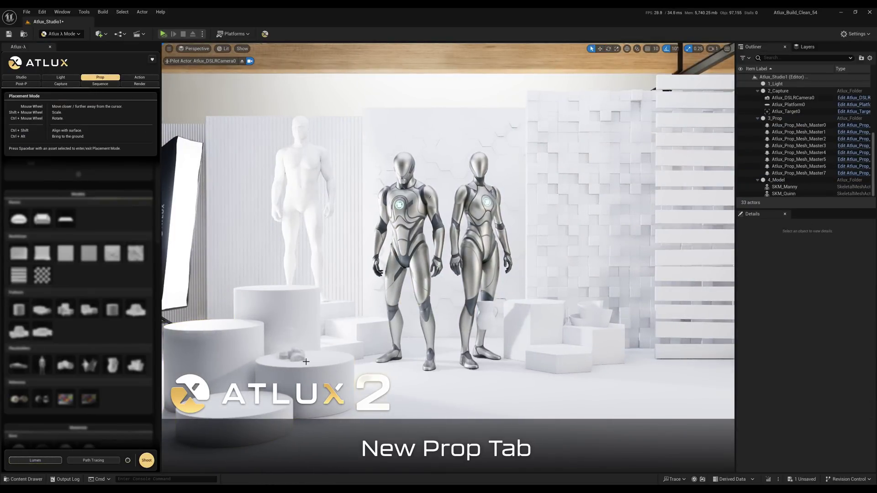
pyautogui.click(312, 359)
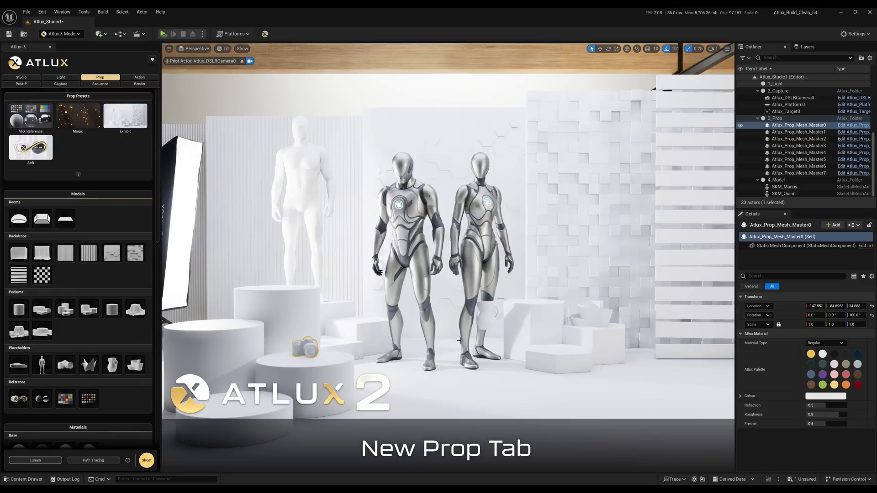
pyautogui.click(112, 365)
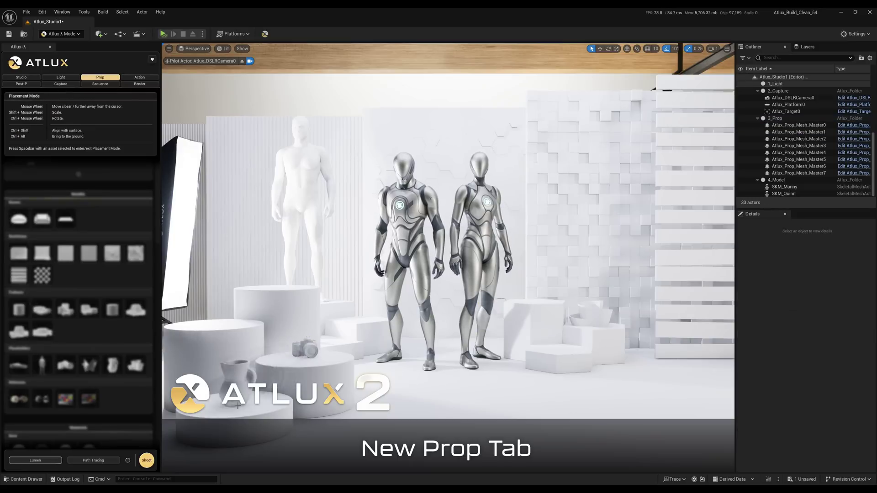
pyautogui.click(238, 405)
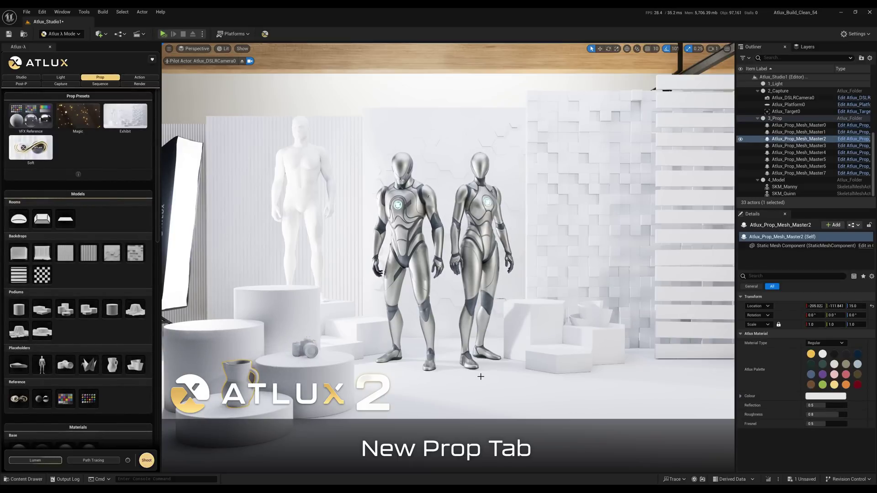
pyautogui.click(38, 152)
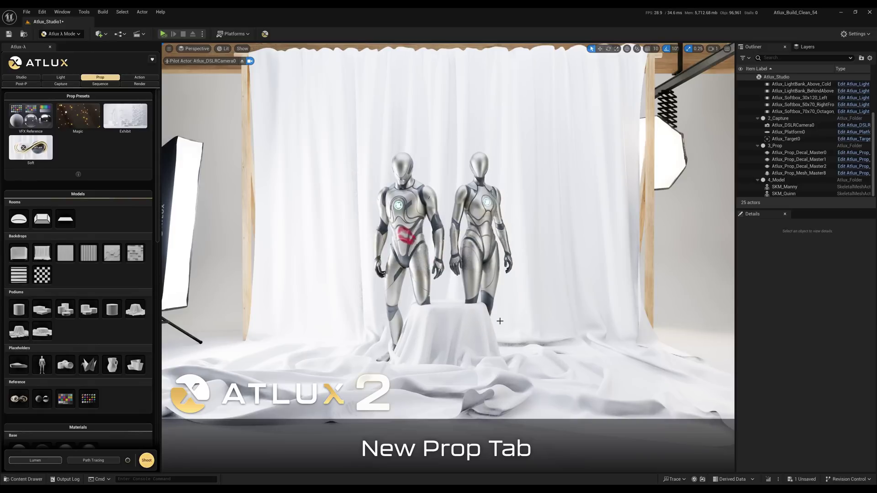
pyautogui.click(32, 78)
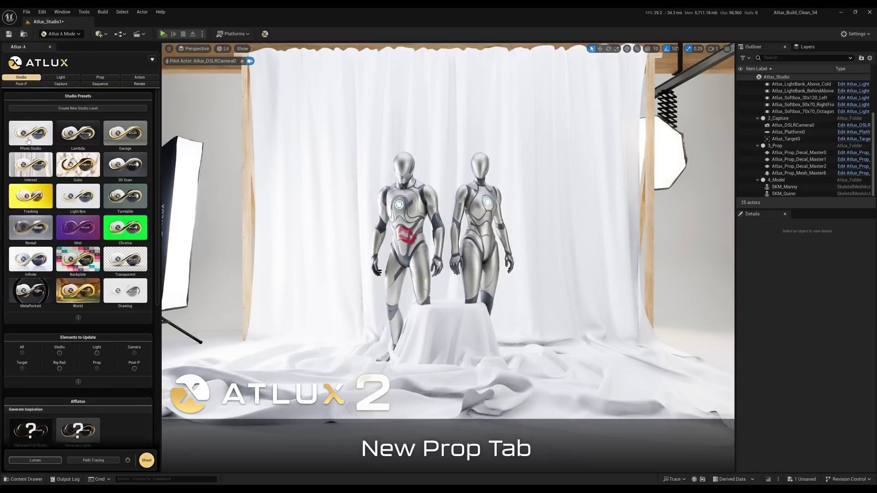
# Step: Load a clean cyclorama studio preset, then add and delete a cloth backdrop
pyautogui.click(31, 126)
pyautogui.scroll(-3, 51, 199)
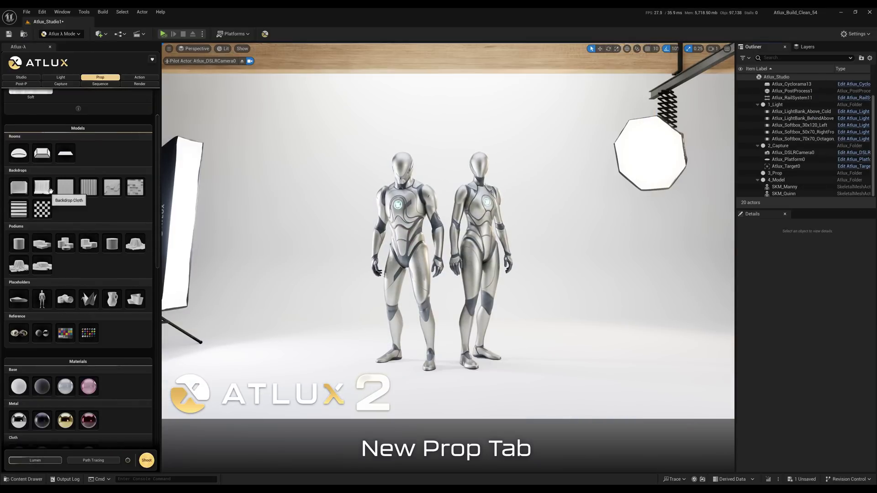
pyautogui.click(42, 188)
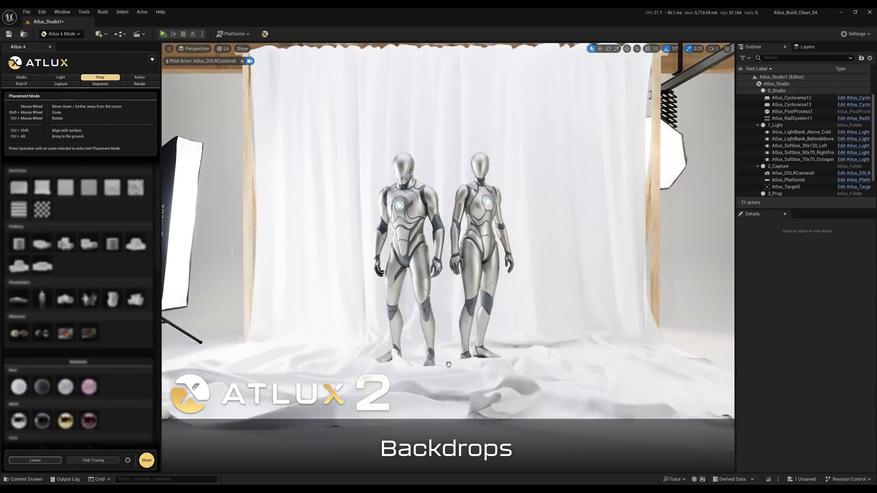
pyautogui.click(446, 367)
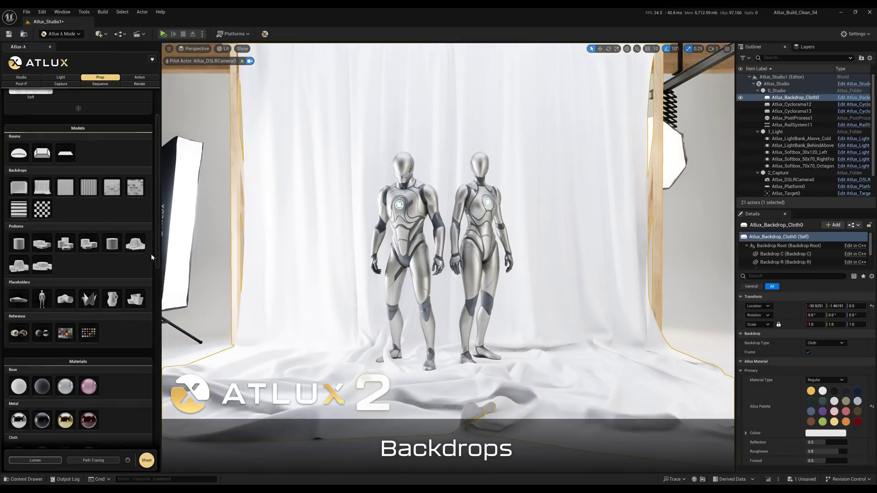
pyautogui.press('Delete')
# Step: Place a fluted panel backdrop behind the mannequins and switch it to the Hex pattern
pyautogui.click(89, 187)
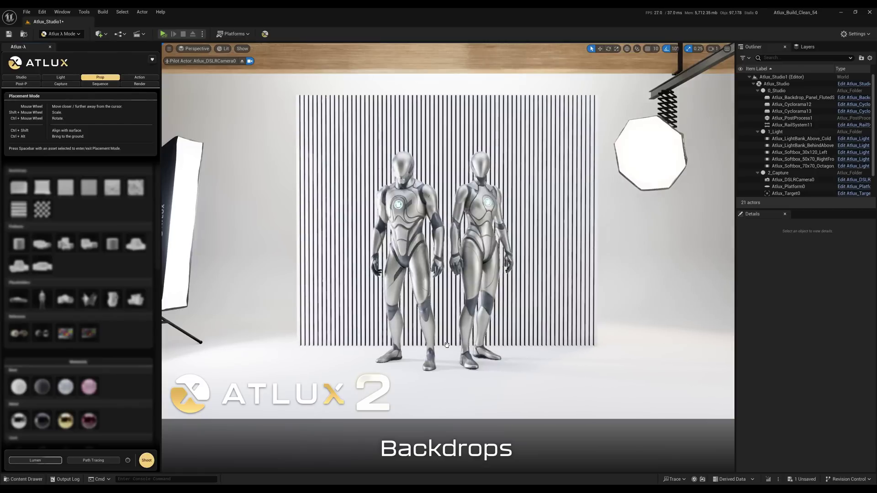
pyautogui.click(449, 349)
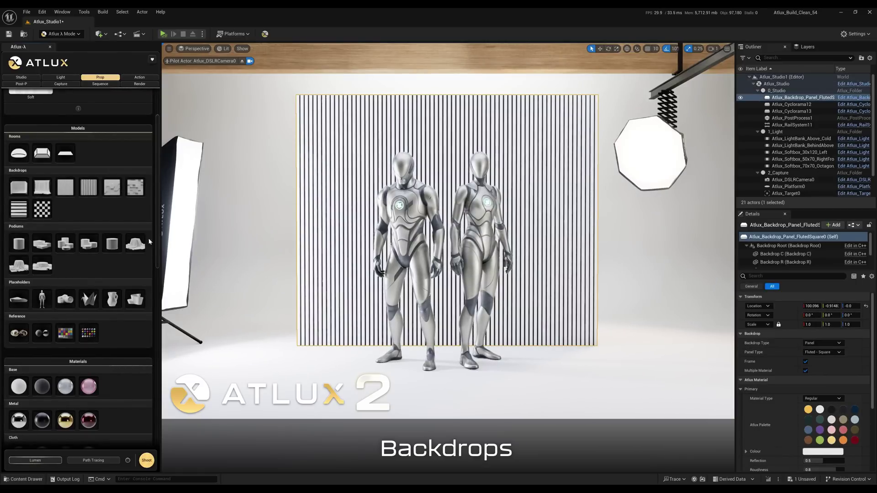
pyautogui.click(804, 371)
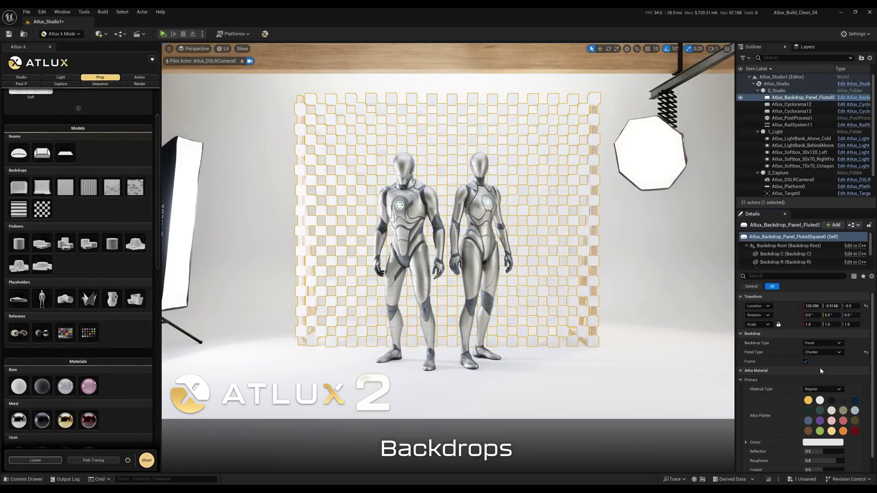
pyautogui.click(822, 353)
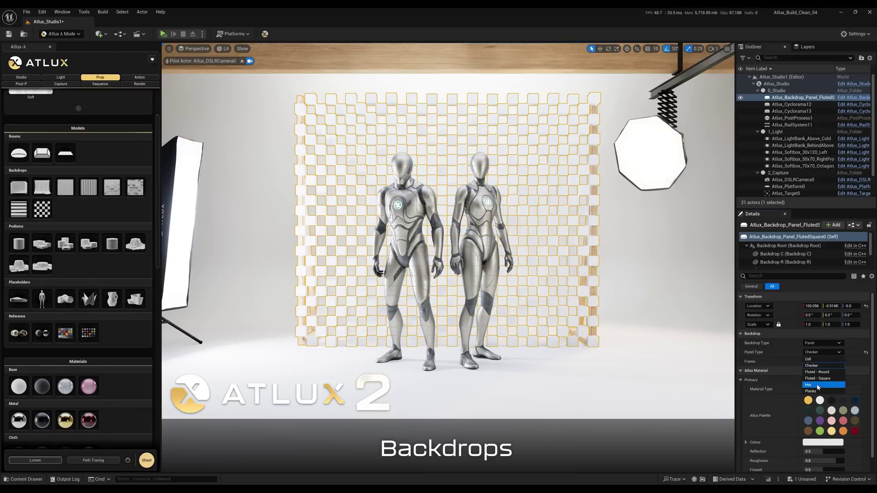
pyautogui.click(817, 384)
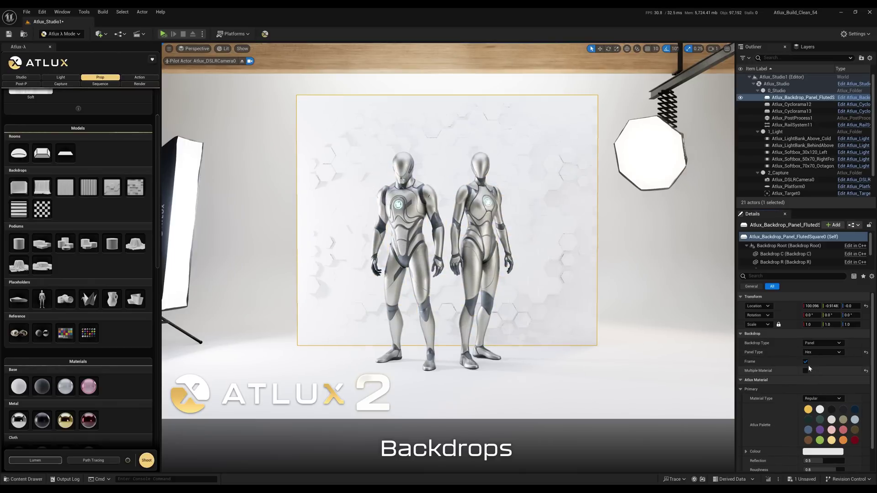
# Step: Switch the panel to an orange Planks pattern, then delete it and select the cyclorama
pyautogui.click(806, 371)
pyautogui.click(806, 371)
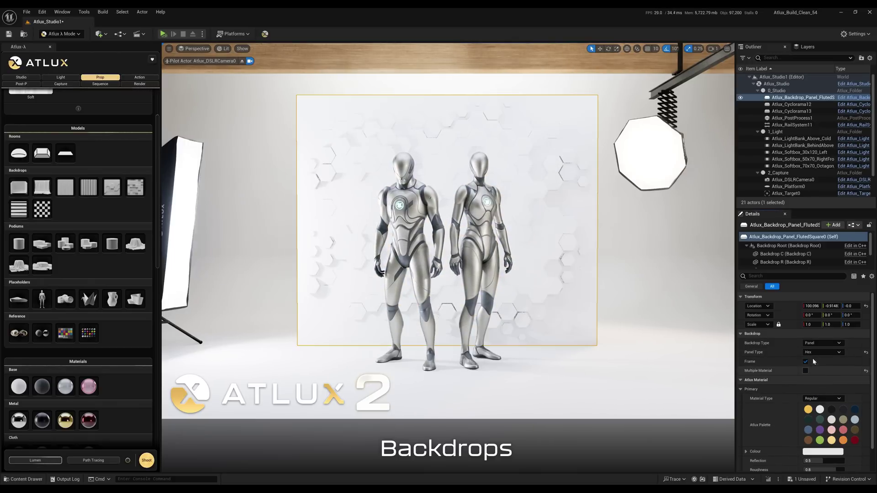
pyautogui.click(817, 352)
pyautogui.click(813, 391)
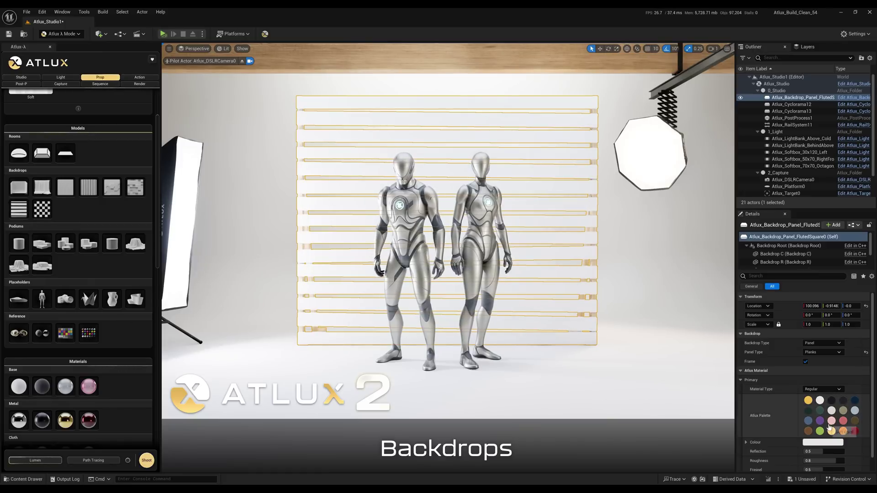
pyautogui.click(843, 431)
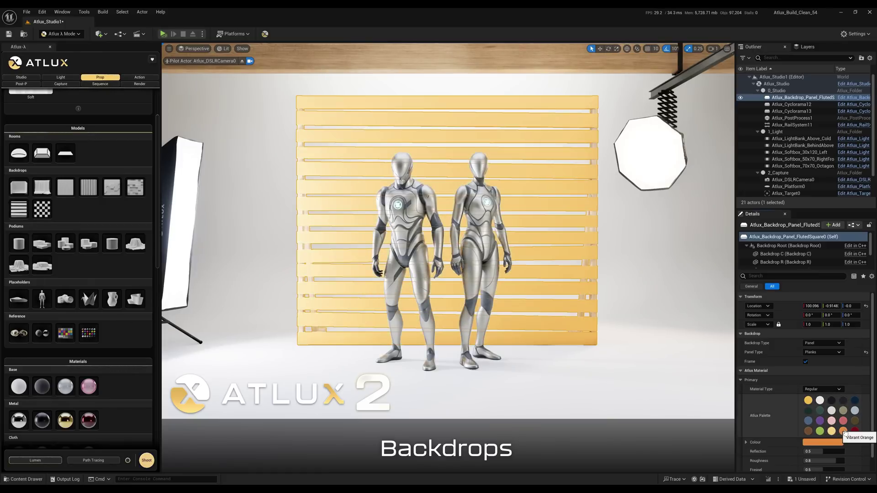
pyautogui.press('Delete')
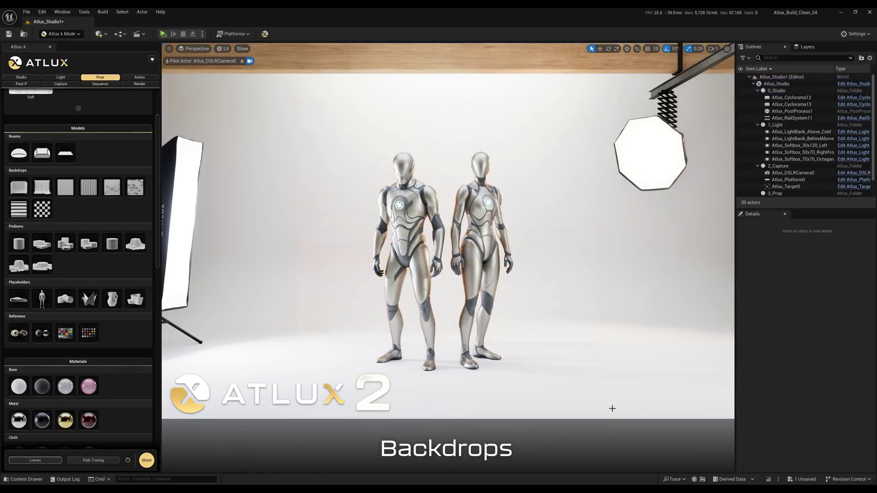
pyautogui.click(580, 269)
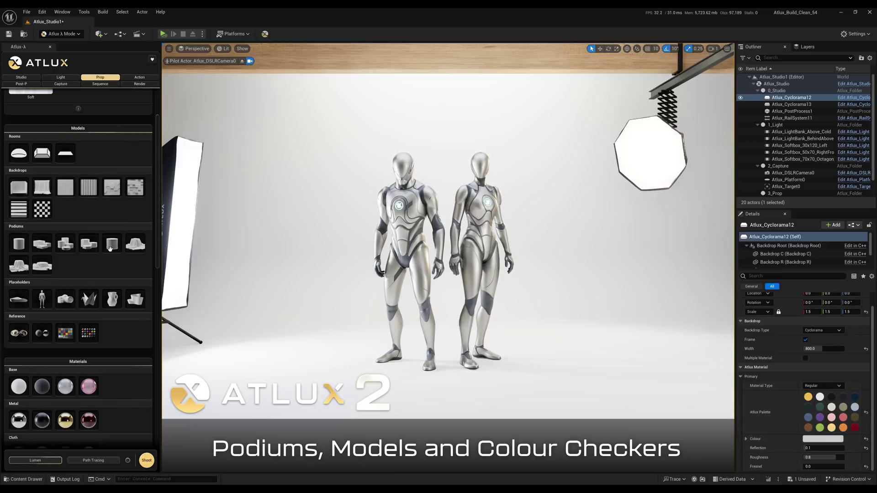
# Step: Place stepped podiums on the left, a draped podium on the right and a fluted podium in front
pyautogui.scroll(-2, 83, 264)
pyautogui.press('space')
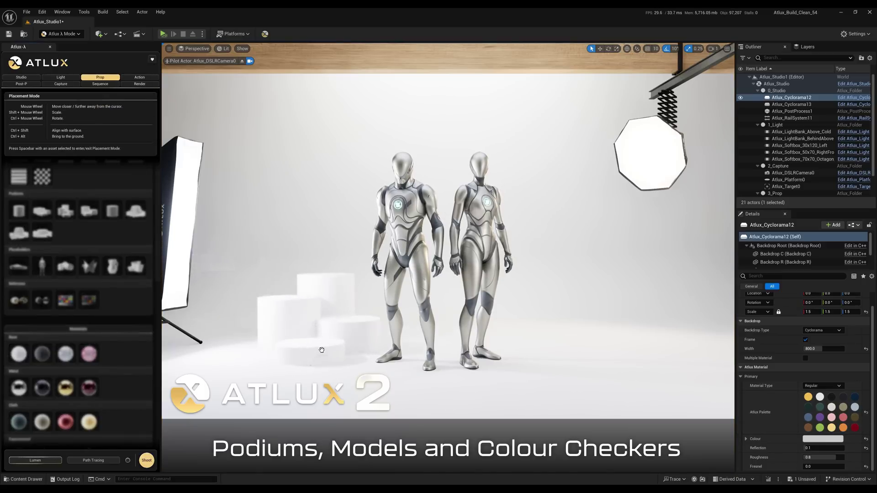
pyautogui.click(293, 375)
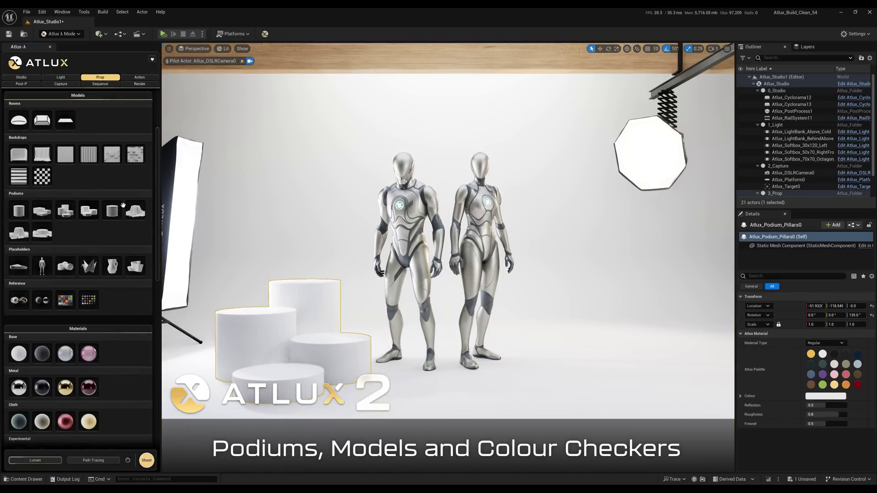
pyautogui.click(136, 210)
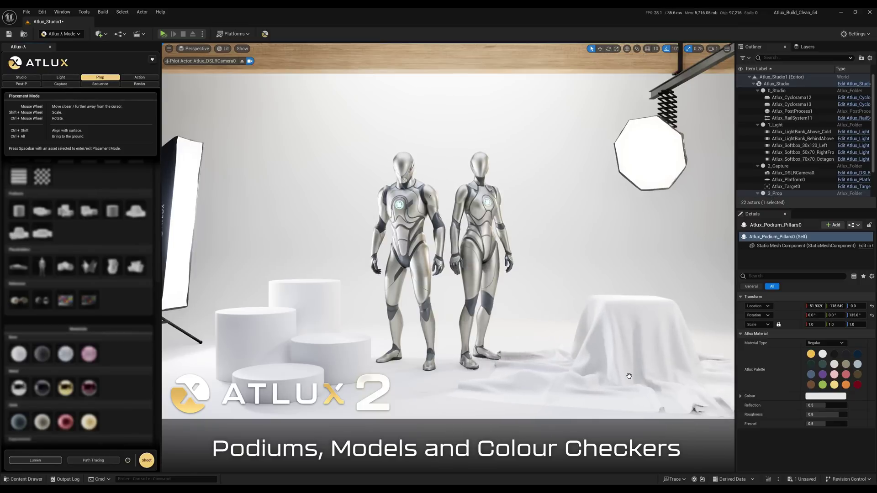
pyautogui.click(639, 379)
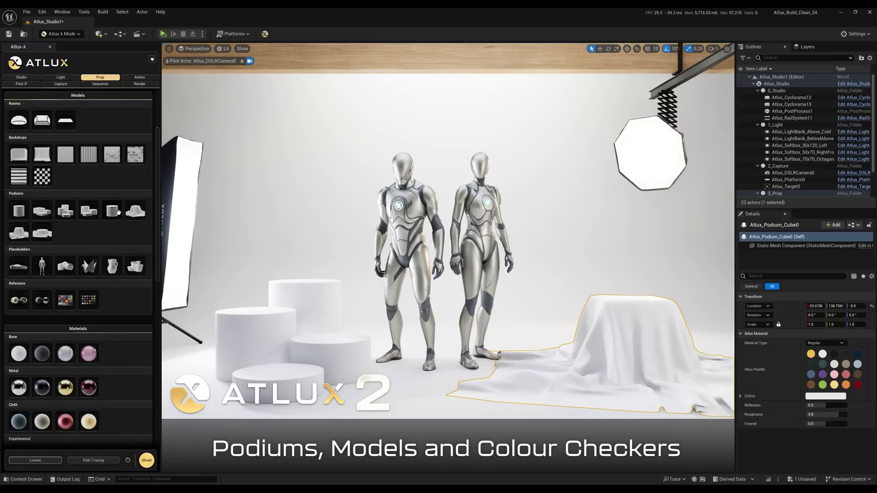
pyautogui.click(118, 212)
pyautogui.click(519, 381)
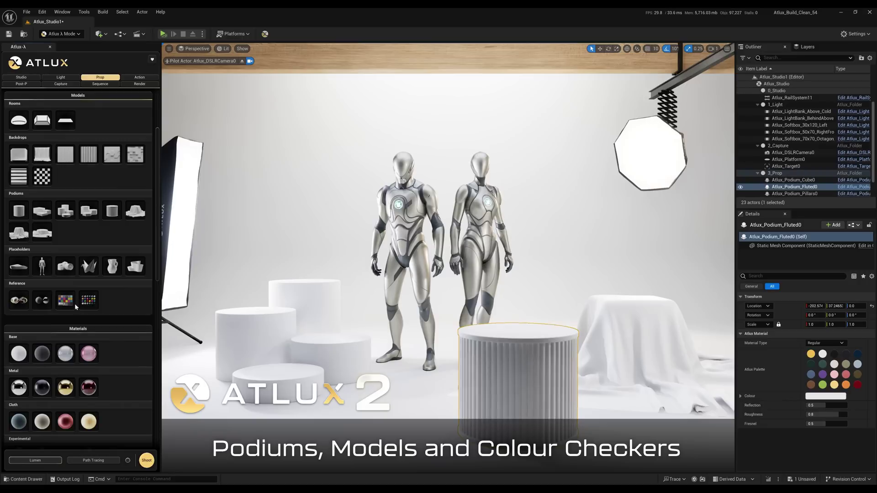
# Step: Add a jar on the fluted podium and a planter on the stepped podium
pyautogui.click(111, 266)
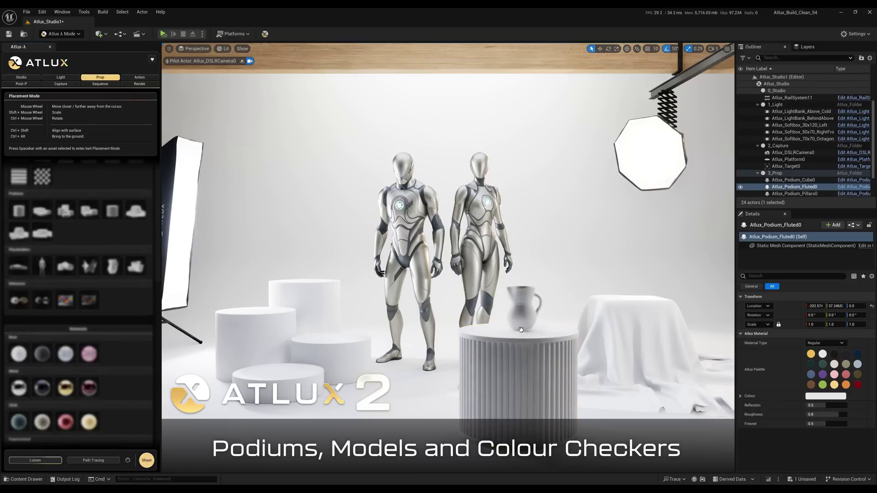
pyautogui.click(133, 266)
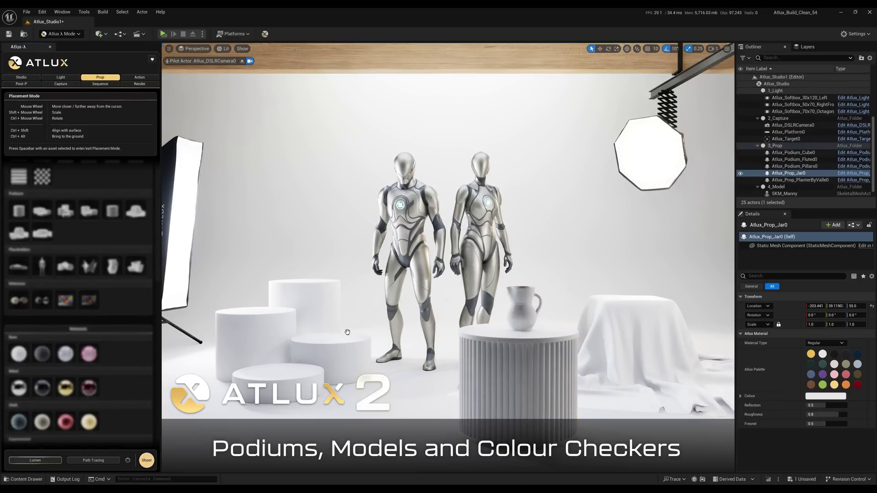
pyautogui.click(326, 339)
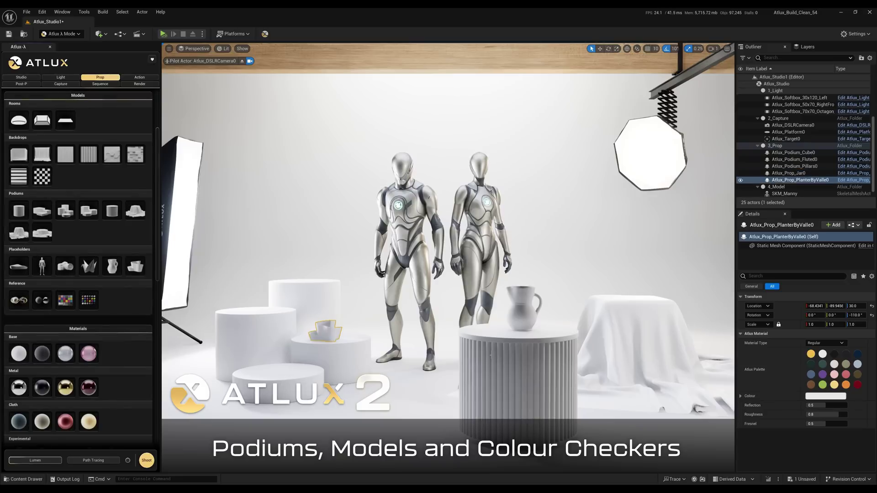
# Step: Place a flat colour checker on the back wall
pyautogui.scroll(-2, 66, 281)
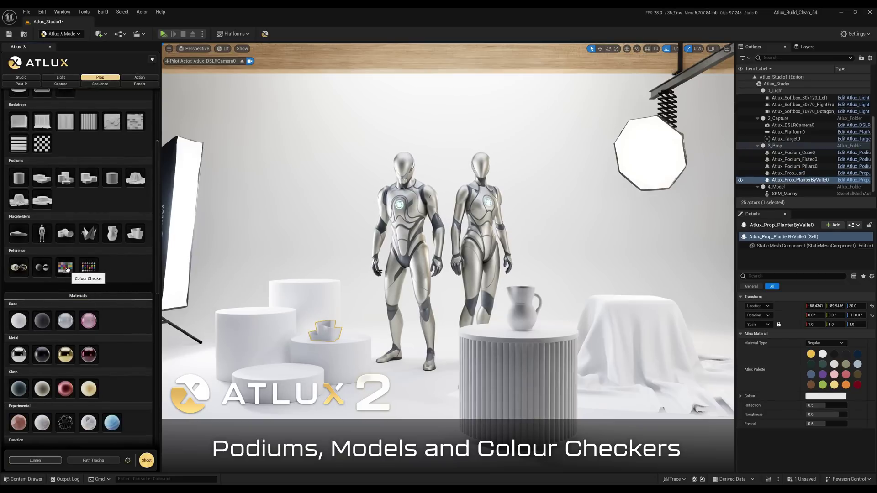
pyautogui.click(68, 268)
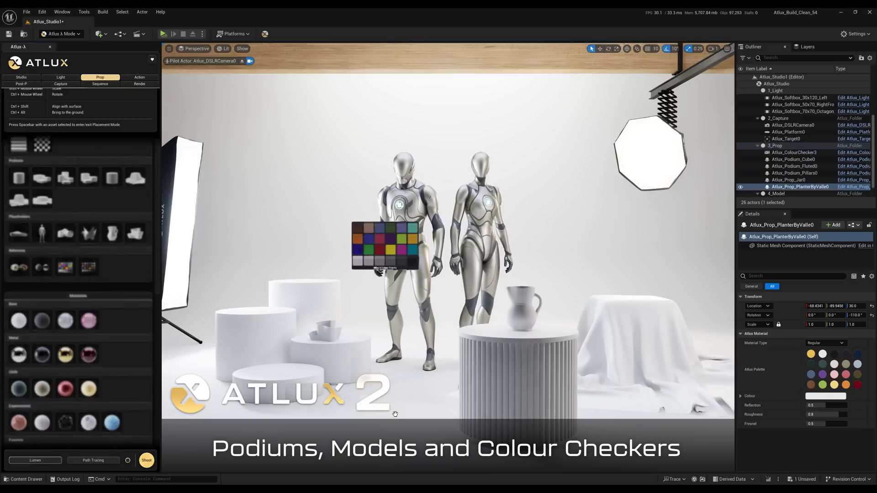
pyautogui.scroll(3, 301, 367)
pyautogui.click(297, 367)
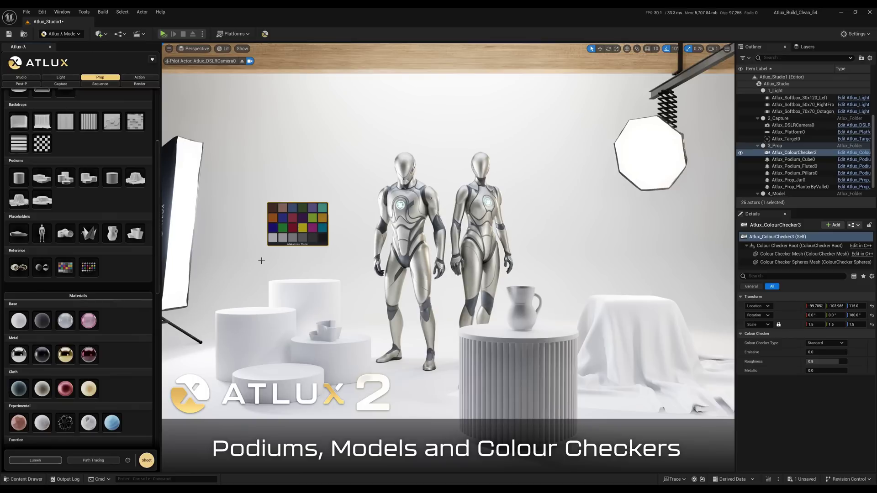
# Step: Add the sphere colour checker beside it, then select all the props in the Outliner
pyautogui.click(87, 268)
pyautogui.click(366, 409)
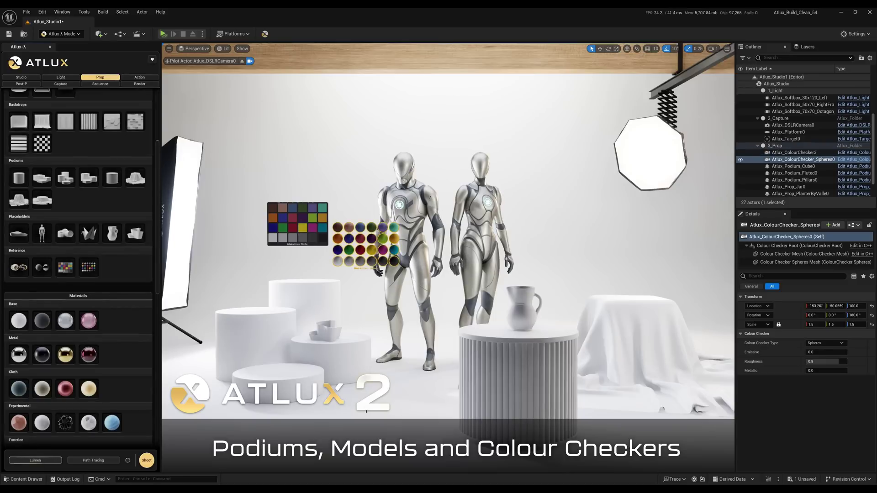
pyautogui.click(795, 153)
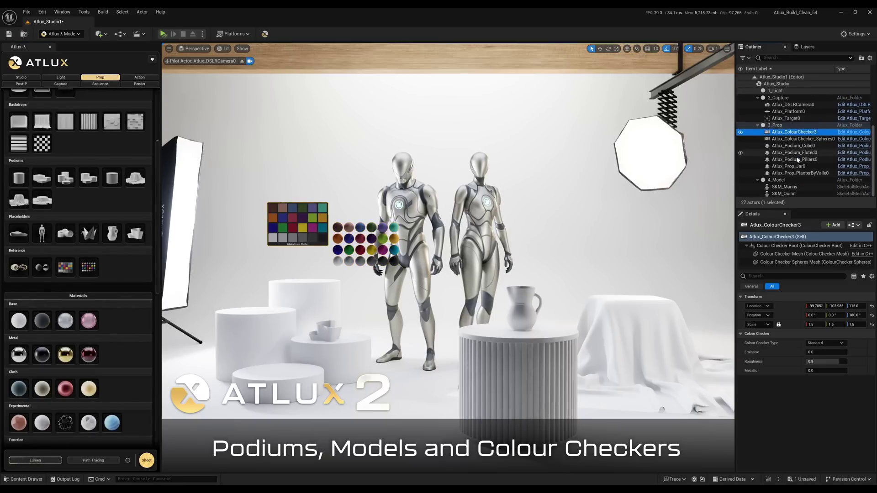
pyautogui.keyDown('shift'); pyautogui.click(795, 174); pyautogui.keyUp('shift')
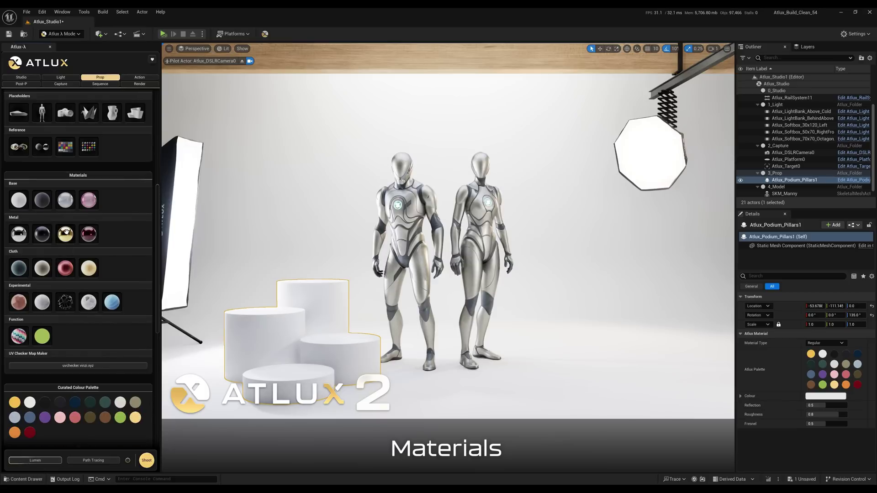
# Step: Give the stepped podium gold metal, dark red car paint, black metal, then glass materials
pyautogui.moveTo(64, 234); pyautogui.dragTo(306, 320)
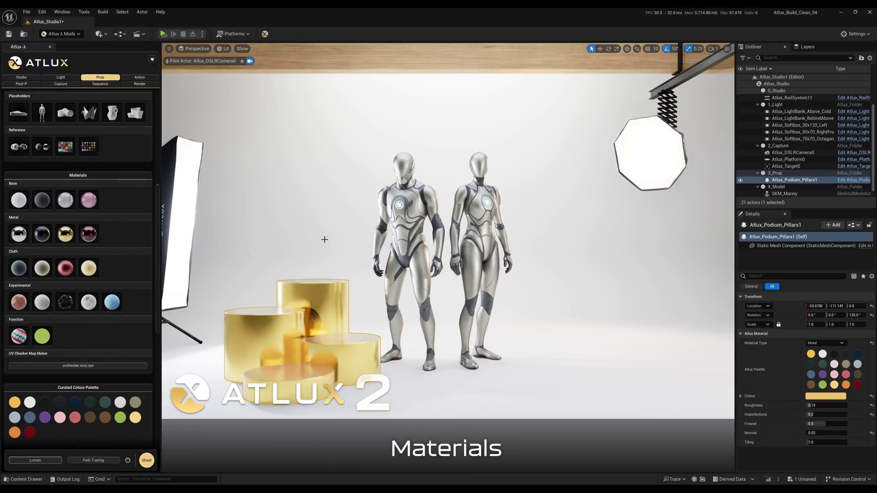
pyautogui.moveTo(92, 235); pyautogui.dragTo(314, 325)
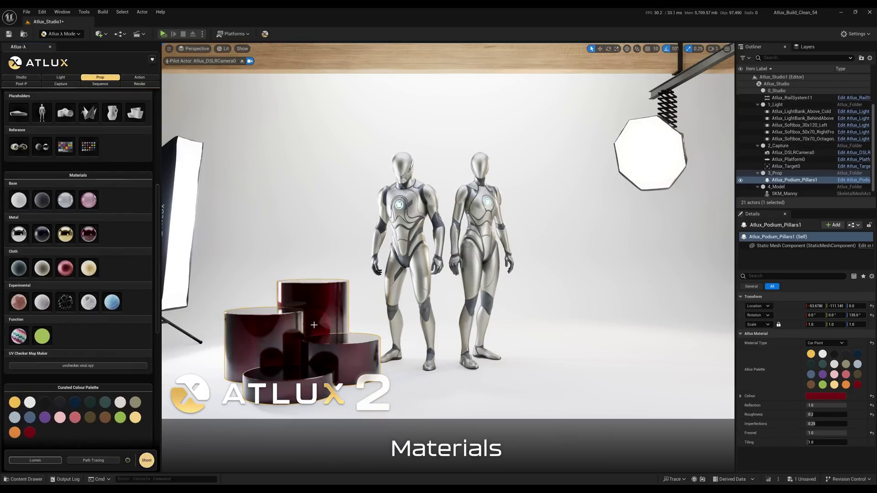
pyautogui.moveTo(43, 236)
pyautogui.mouseDown()
pyautogui.moveTo(290, 356)
pyautogui.moveTo(297, 327)
pyautogui.mouseUp()
pyautogui.moveTo(65, 198); pyautogui.dragTo(303, 328)
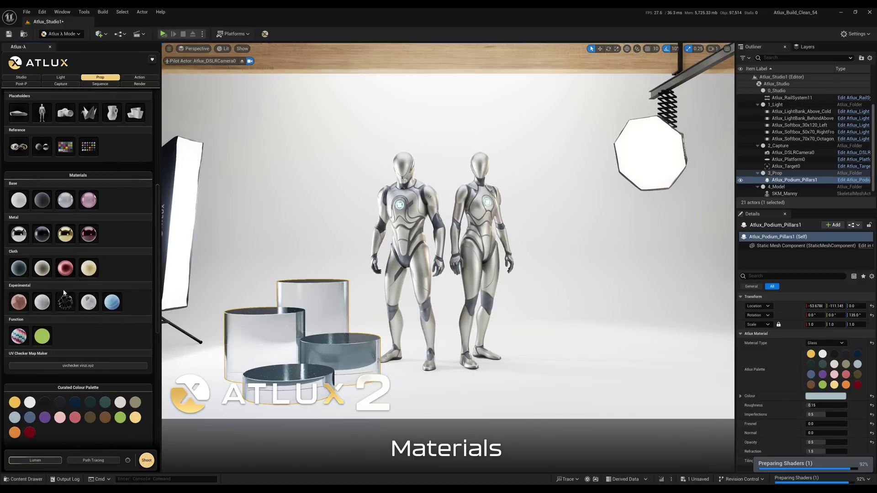
# Step: Try red silk, clay and UV checker materials on the podium, then delete it
pyautogui.moveTo(68, 270); pyautogui.dragTo(304, 325)
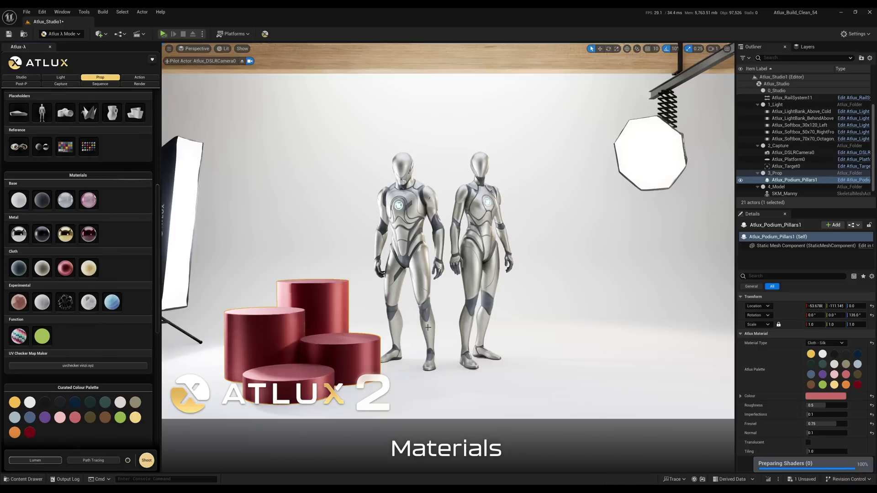
pyautogui.moveTo(208, 316); pyautogui.dragTo(304, 322)
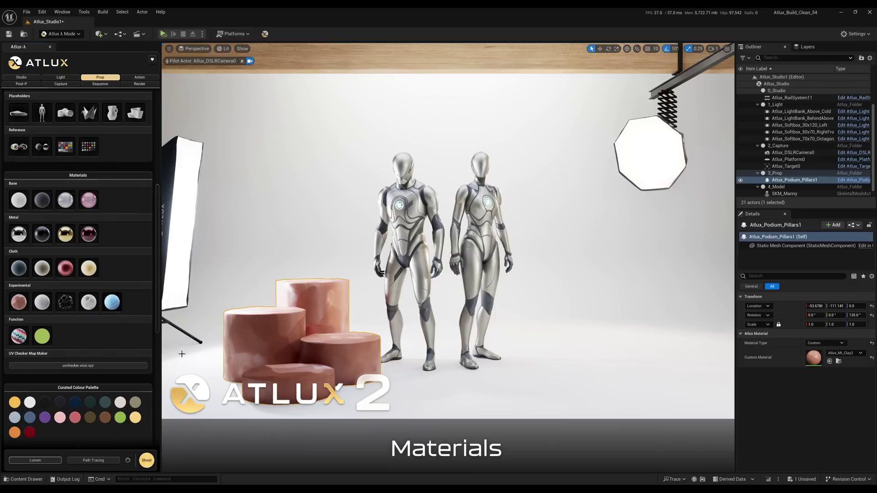
pyautogui.moveTo(21, 336); pyautogui.dragTo(292, 356)
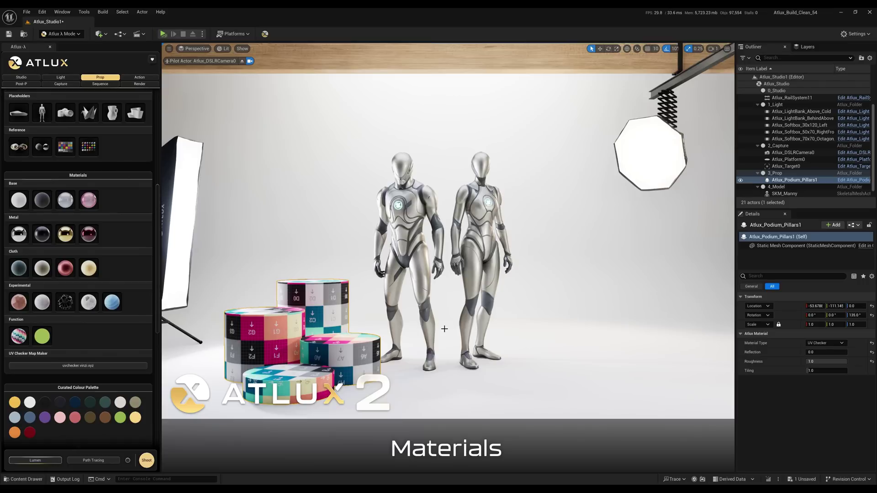
pyautogui.press('Delete')
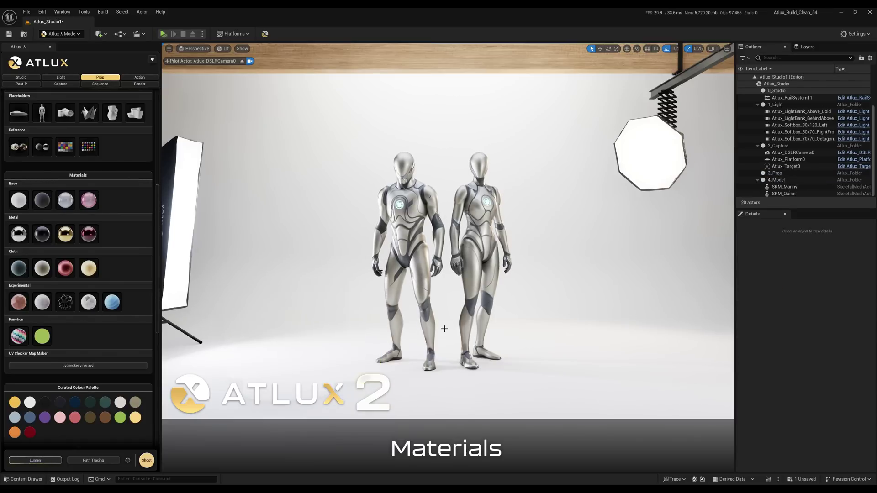
pyautogui.scroll(-5, 111, 323)
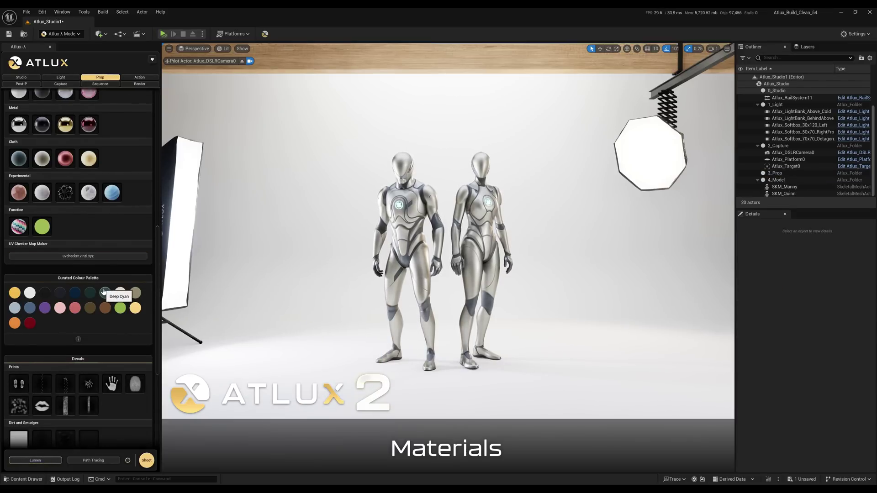
pyautogui.scroll(-1, 103, 292)
pyautogui.click(273, 270)
pyautogui.click(106, 297)
pyautogui.click(121, 297)
pyautogui.click(135, 298)
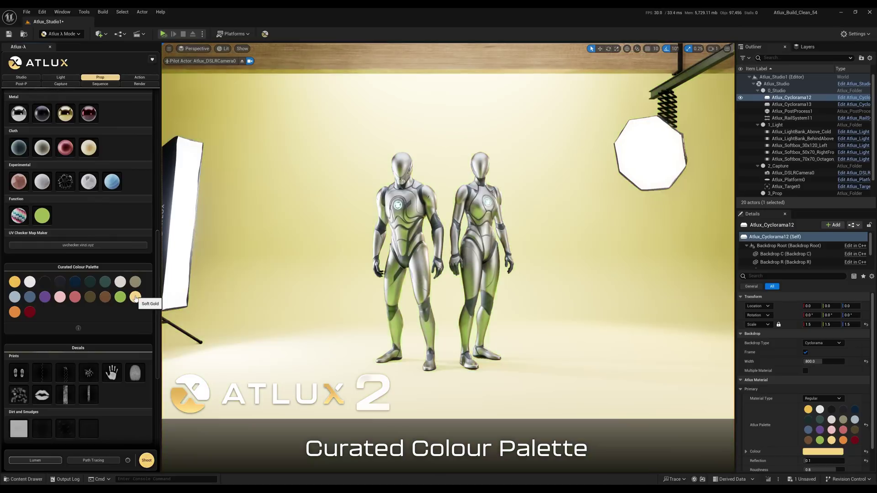
pyautogui.click(134, 283)
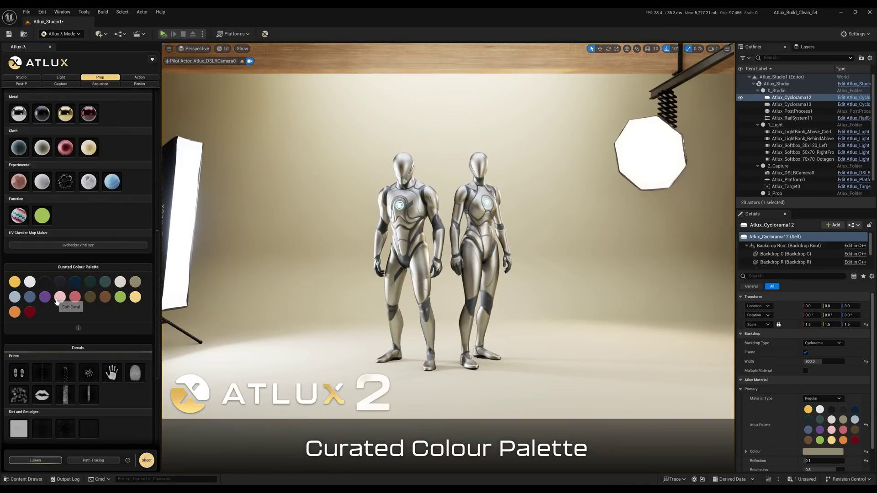
pyautogui.click(59, 297)
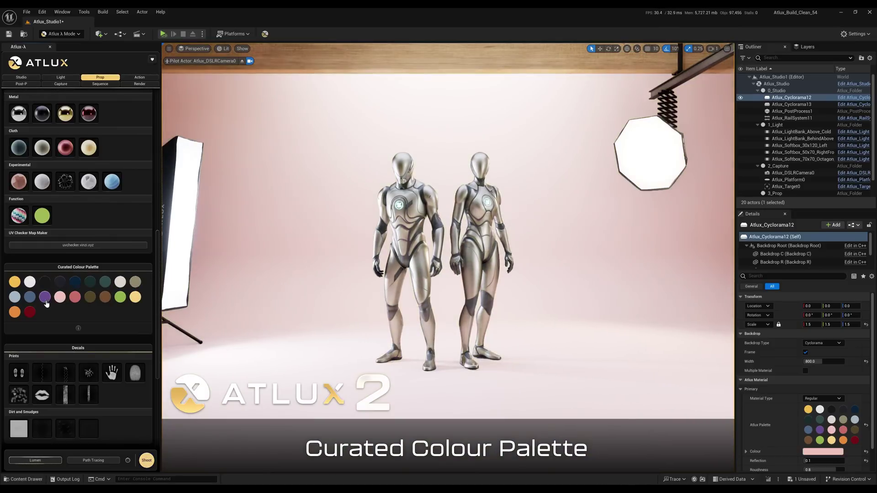
pyautogui.click(45, 298)
pyautogui.click(30, 312)
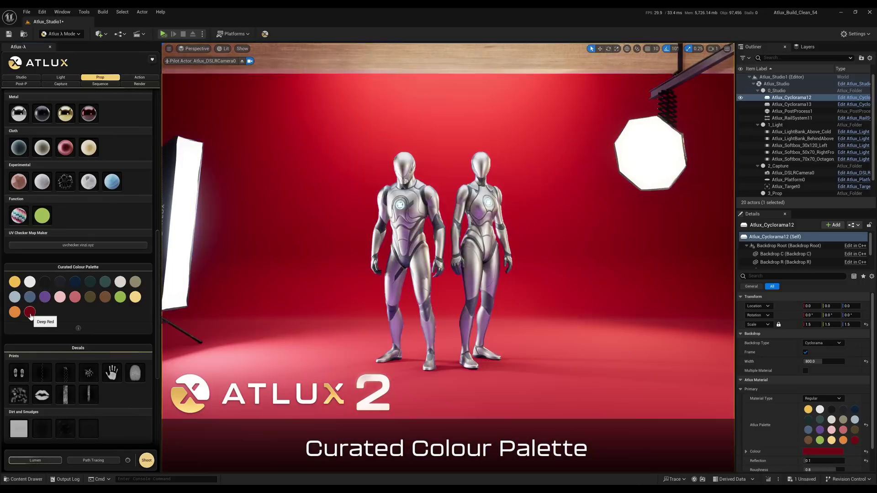
pyautogui.click(15, 283)
pyautogui.click(60, 282)
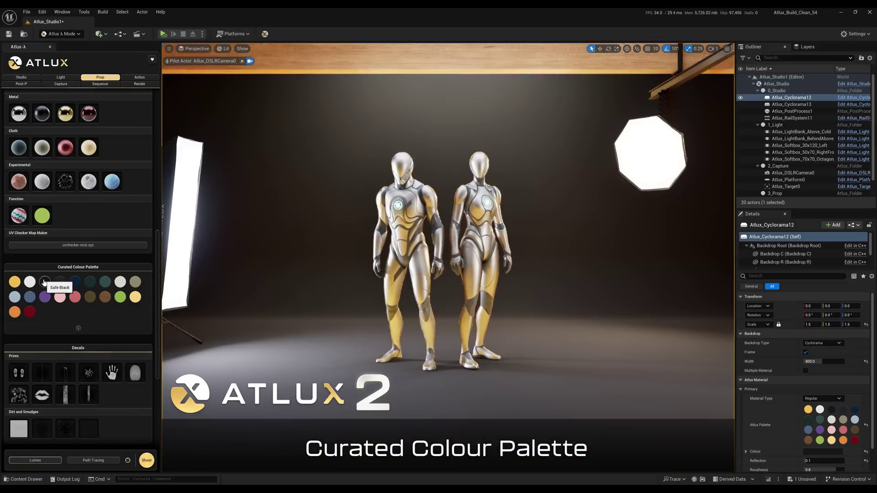
pyautogui.click(30, 282)
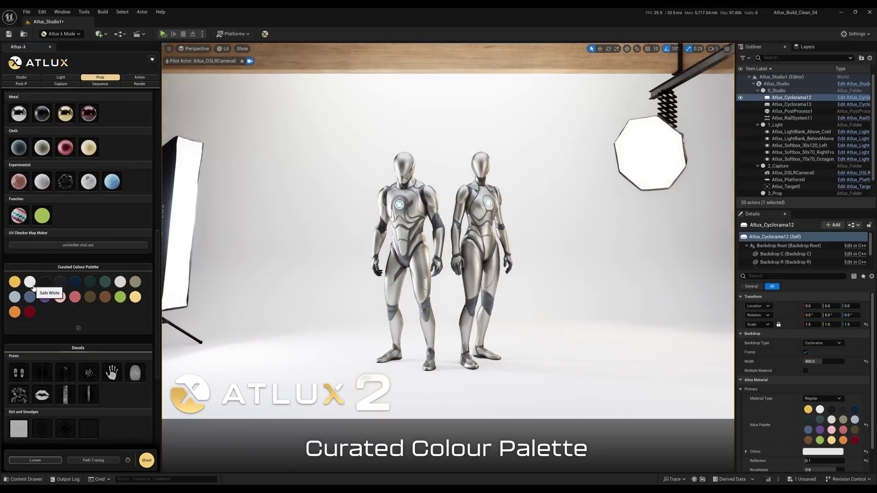
pyautogui.scroll(-5, 87, 306)
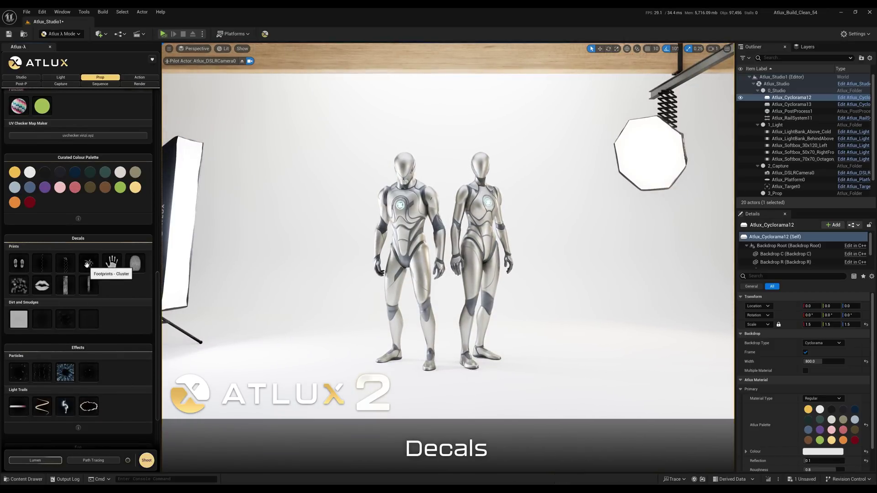
pyautogui.click(135, 266)
pyautogui.click(438, 397)
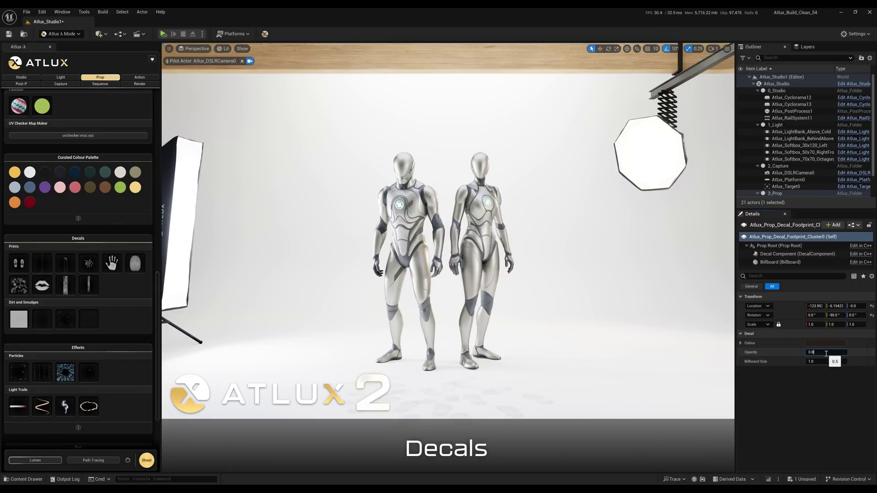
pyautogui.click(242, 61)
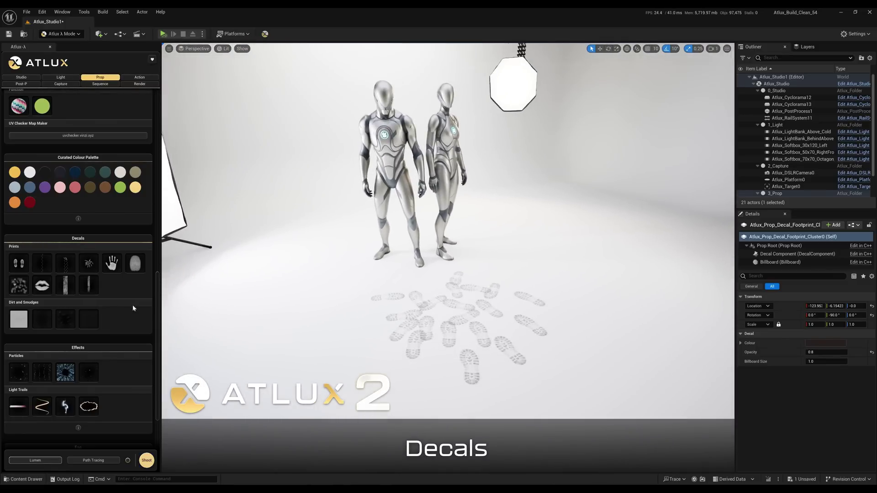
pyautogui.click(65, 266)
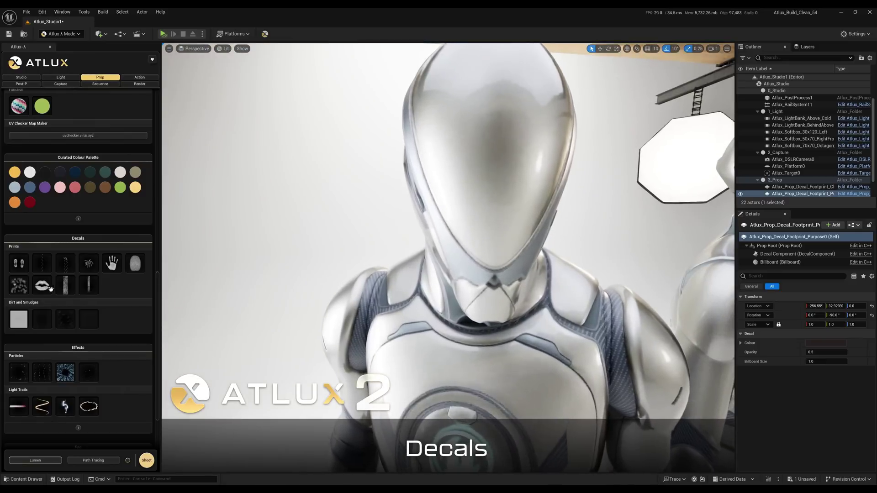
pyautogui.click(52, 289)
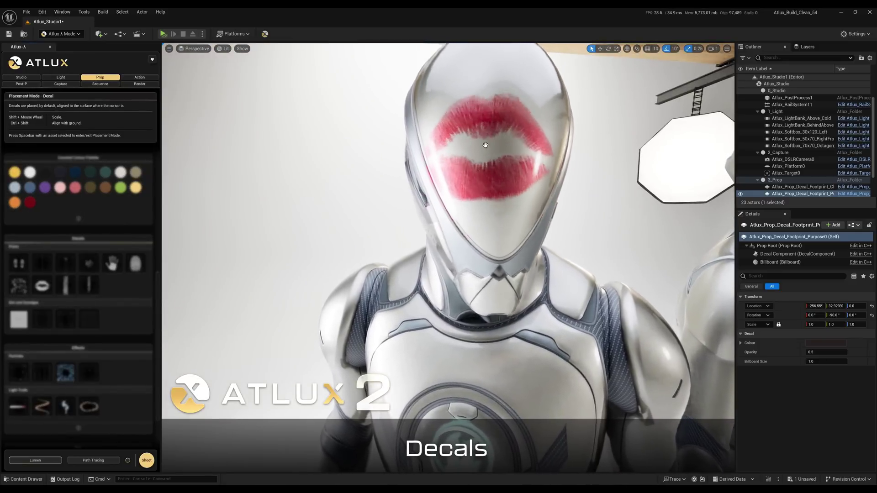
pyautogui.keyDown('shift'); pyautogui.scroll(-8, 485, 145); pyautogui.keyUp('shift')
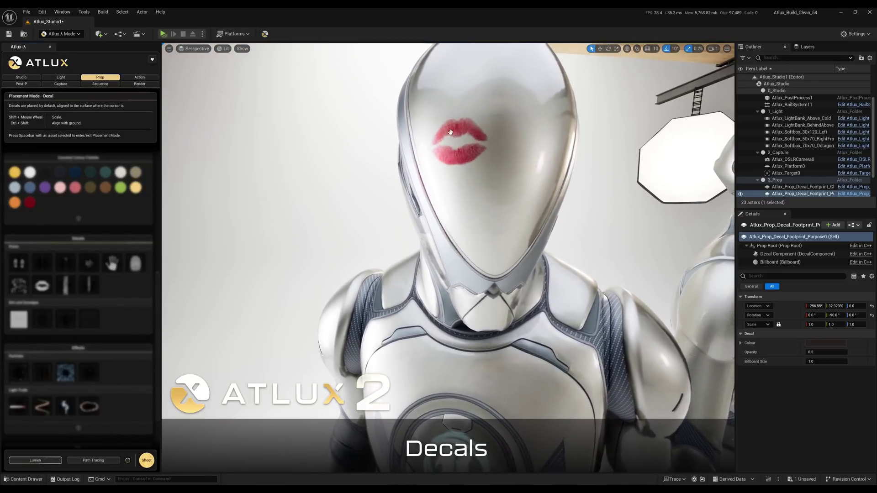
pyautogui.click(445, 113)
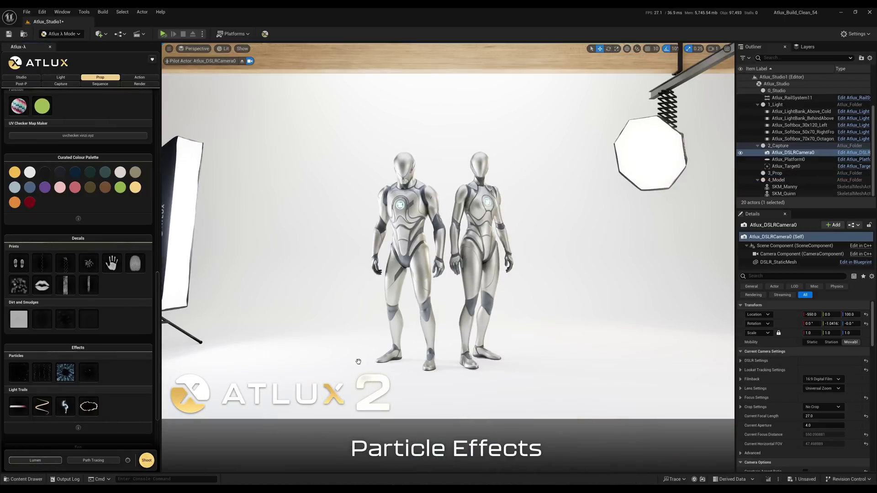
# Step: Turn the studio backdrop Deep Space dark grey
pyautogui.click(594, 284)
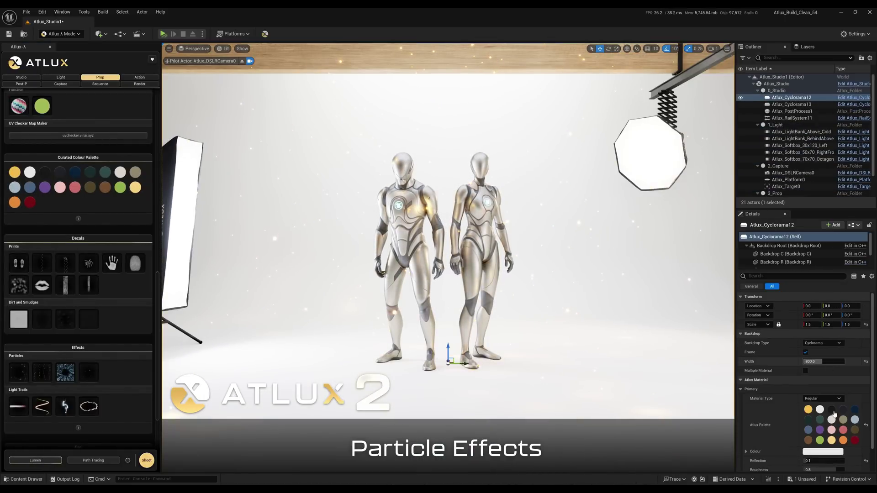
pyautogui.click(843, 409)
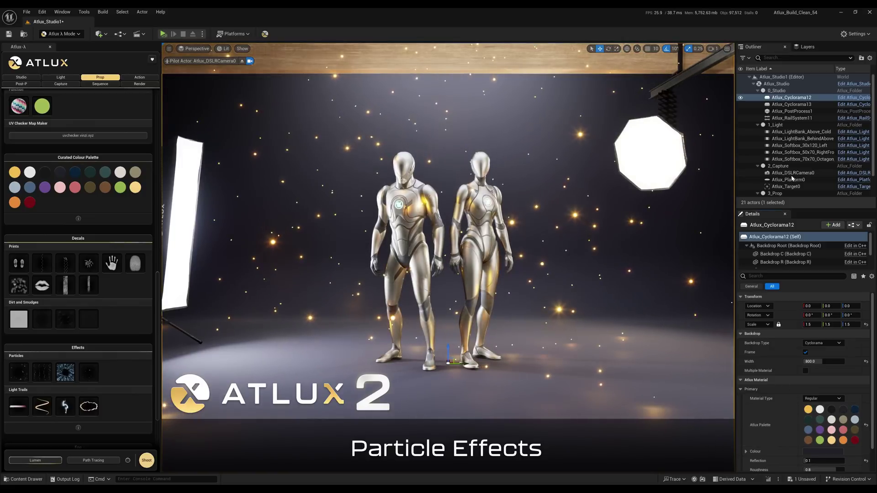
pyautogui.press('Escape')
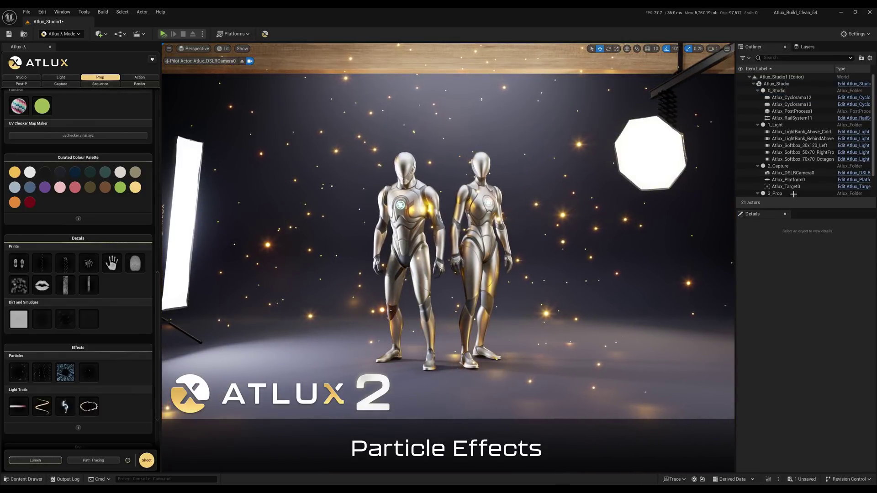
# Step: Delete the existing fairy-light particles, then place and remove a new fairy-light curtain
pyautogui.scroll(-2, 793, 178)
pyautogui.click(793, 173)
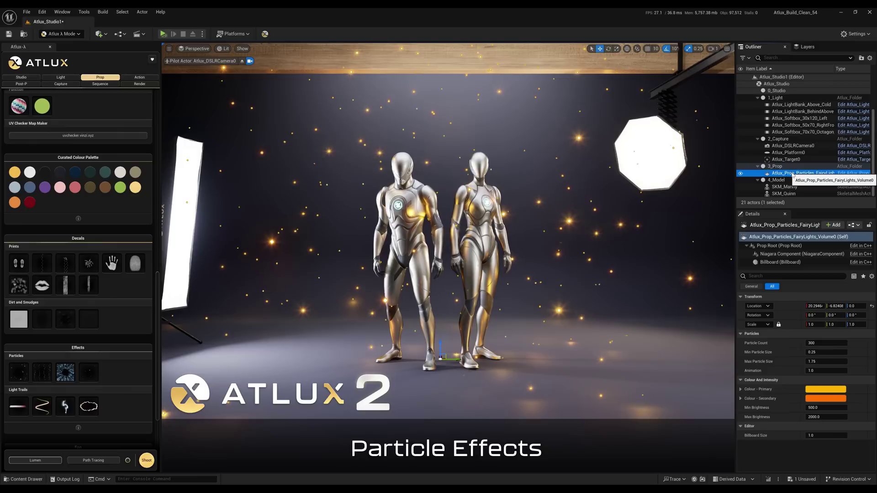
pyautogui.press('Delete')
pyautogui.click(45, 375)
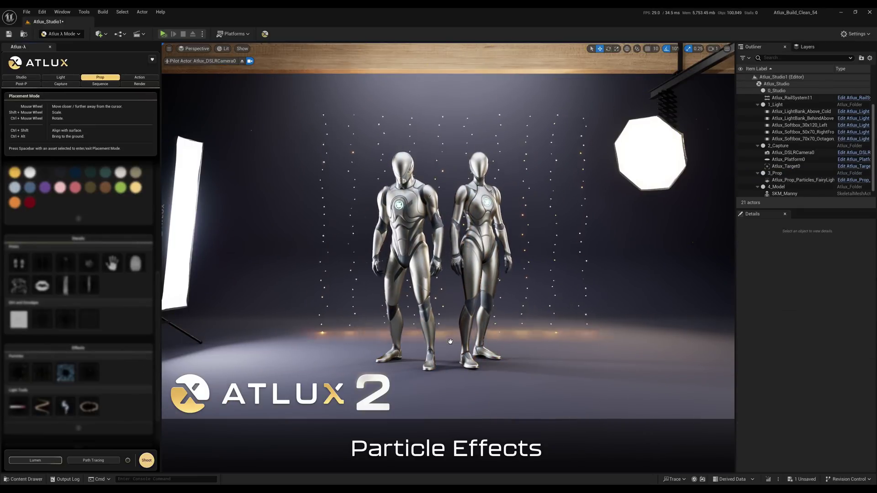
pyautogui.click(450, 341)
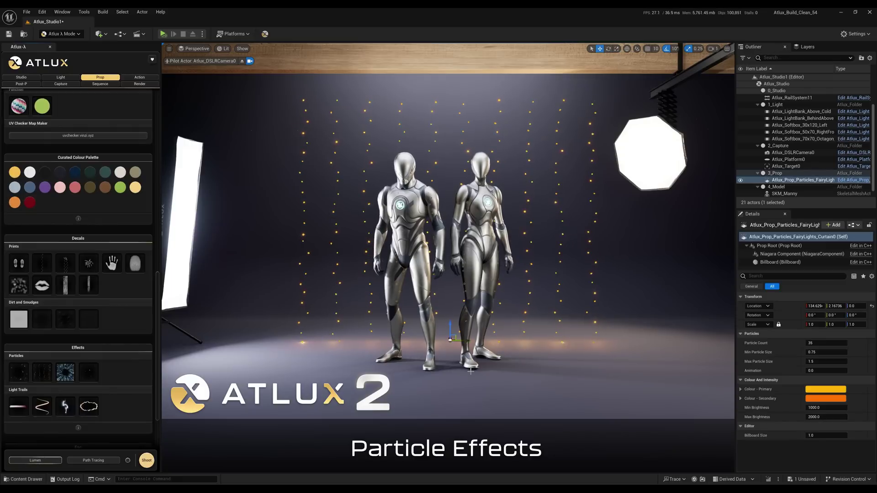
pyautogui.press('Delete')
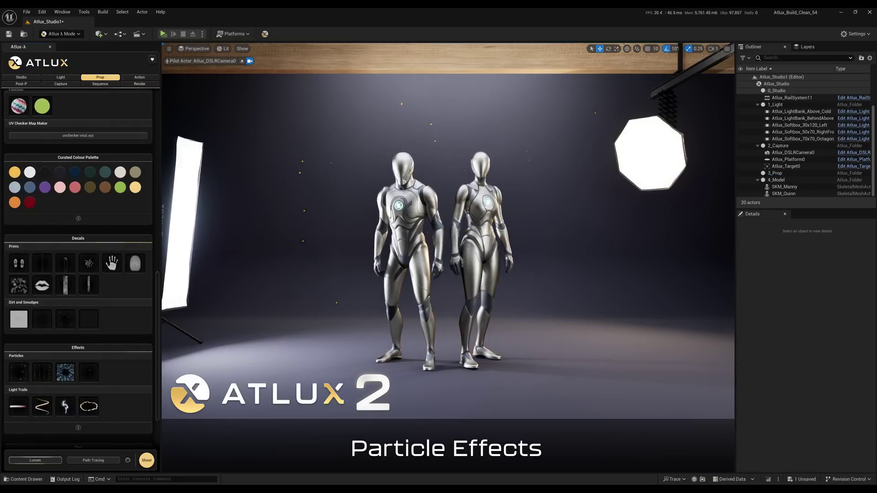
# Step: Place the Dust and HyperSpeed particle effects, then delete the hyperspace streaks
pyautogui.click(84, 376)
pyautogui.click(444, 351)
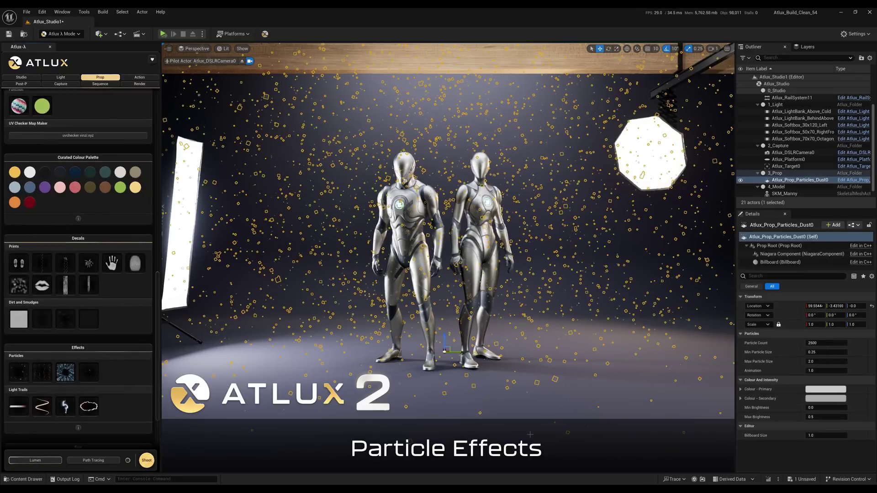
pyautogui.press('Escape')
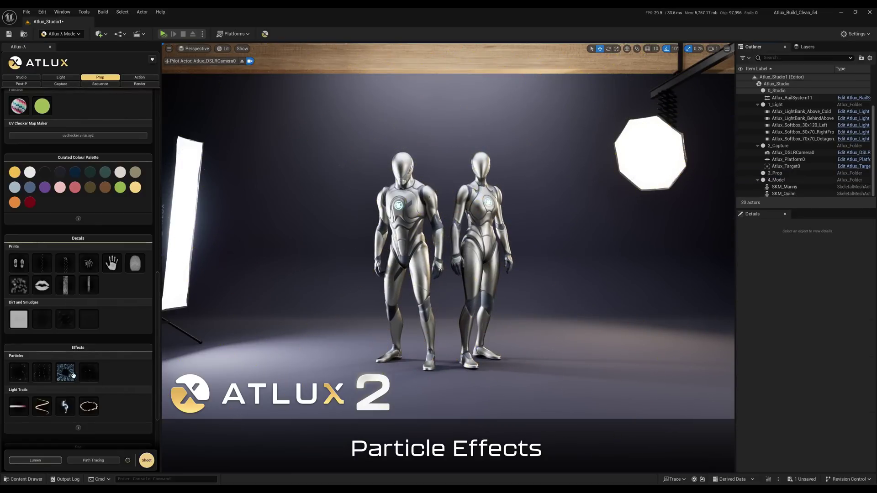
pyautogui.click(73, 375)
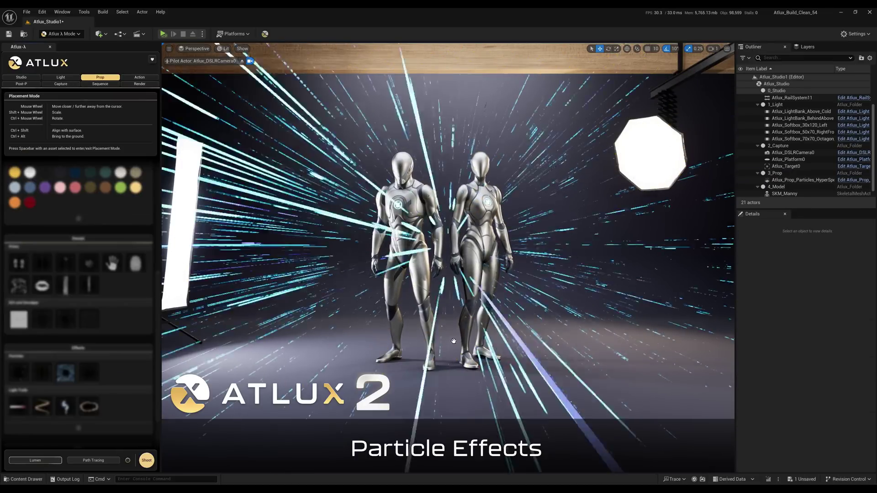
pyautogui.click(448, 352)
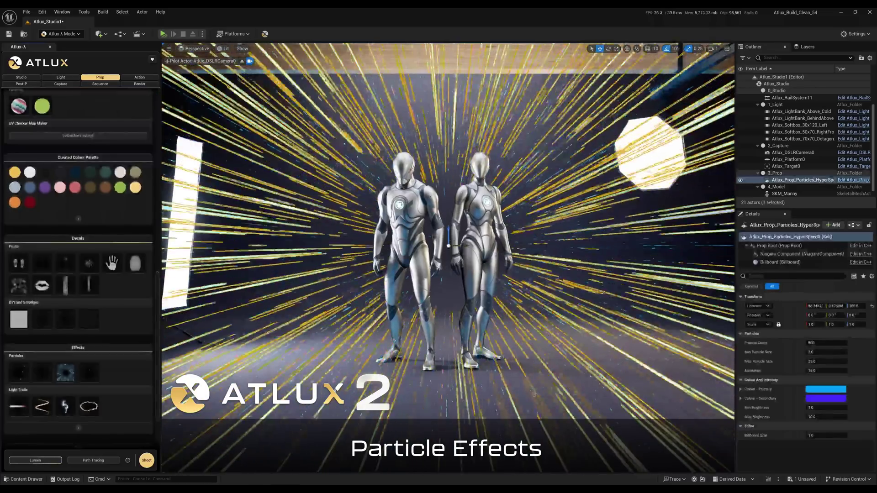
pyautogui.press('Escape')
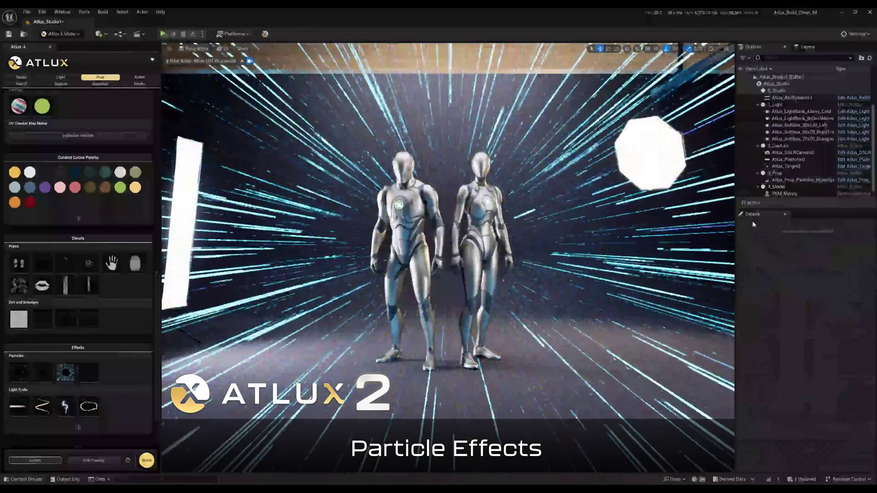
pyautogui.click(828, 180)
pyautogui.press('Delete')
# Step: Place the Spiral light trail around the two mannequins
pyautogui.click(40, 407)
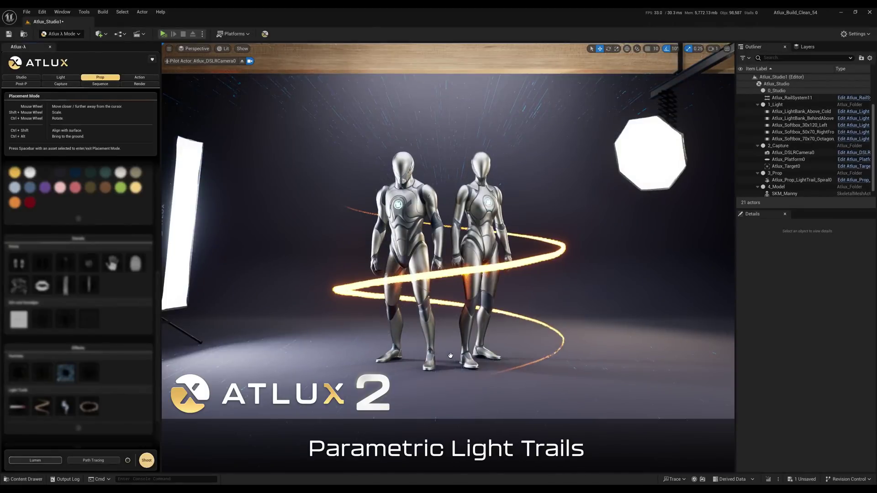
pyautogui.scroll(1, 447, 364)
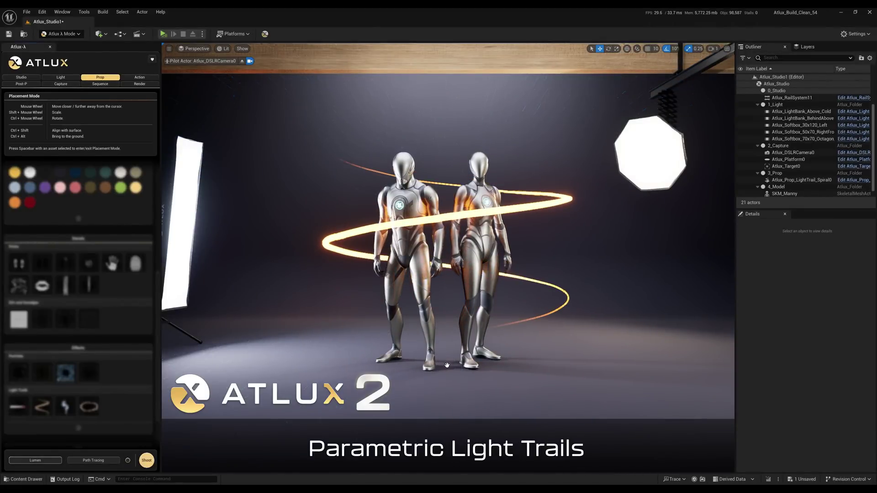
pyautogui.click(447, 367)
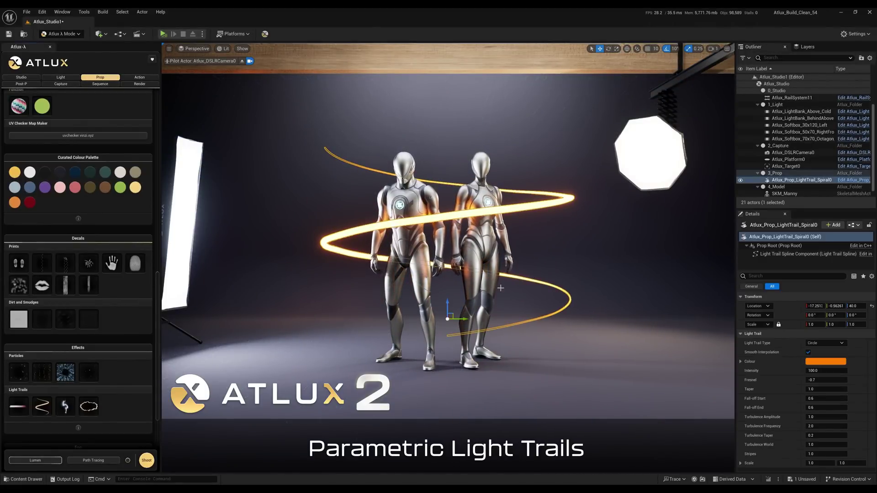
pyautogui.press('Escape')
pyautogui.click(454, 214)
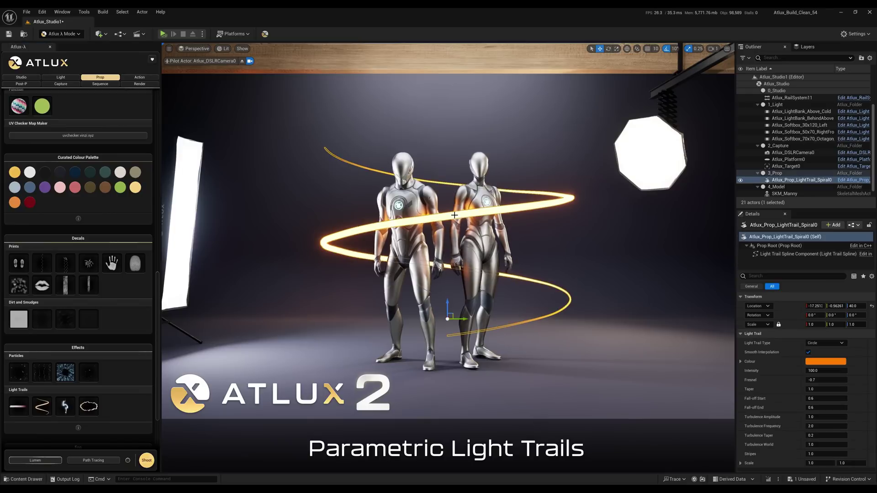
# Step: Raise the trail's Intensity to about 300 and Taper to 1.0, resetting fall-off and turbulence defaults
pyautogui.moveTo(822, 370); pyautogui.dragTo(810, 389)
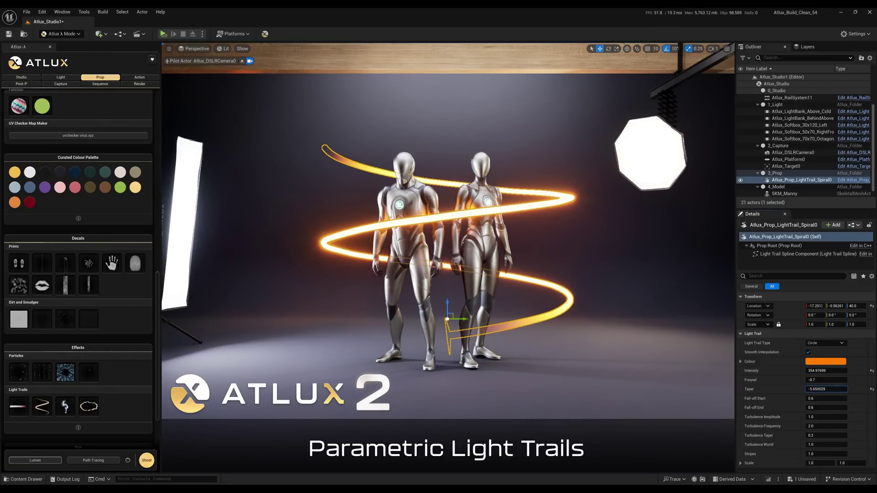
pyautogui.moveTo(831, 389)
pyautogui.mouseDown()
pyautogui.moveTo(849, 390)
pyautogui.moveTo(814, 399)
pyautogui.moveTo(832, 398)
pyautogui.mouseUp()
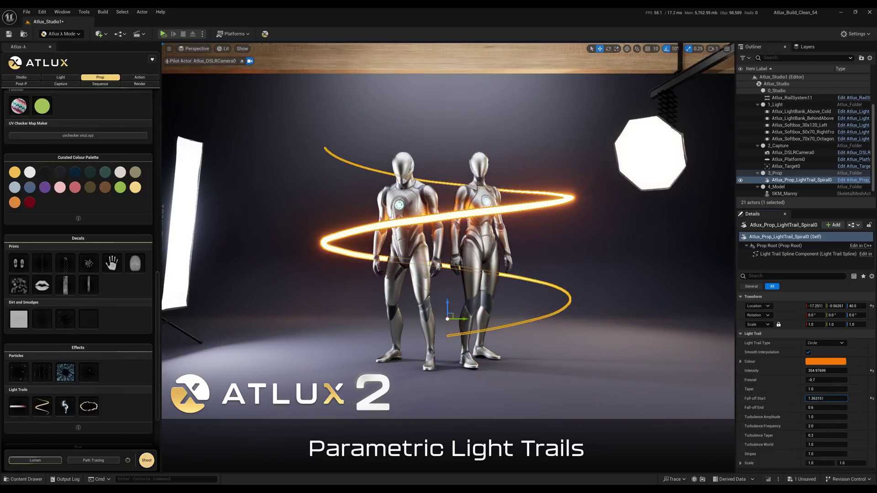
pyautogui.click(871, 398)
pyautogui.click(826, 417)
pyautogui.moveTo(826, 417); pyautogui.dragTo(856, 426)
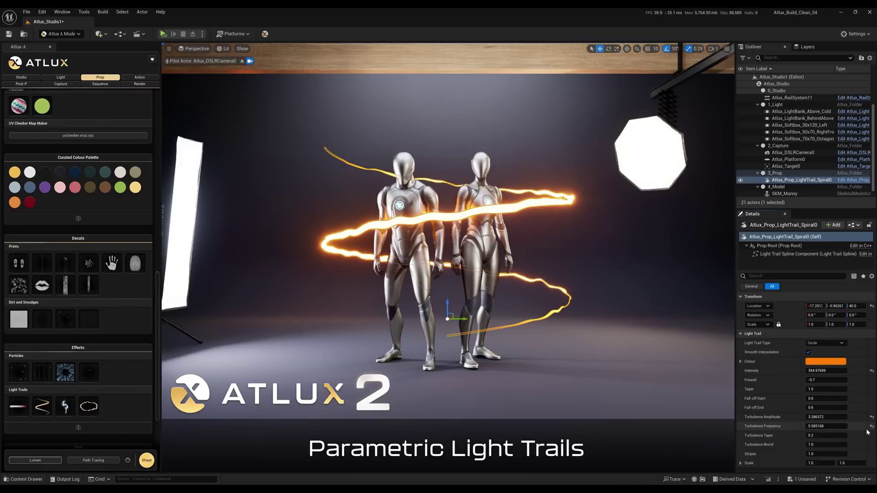
pyautogui.click(871, 426)
pyautogui.click(871, 417)
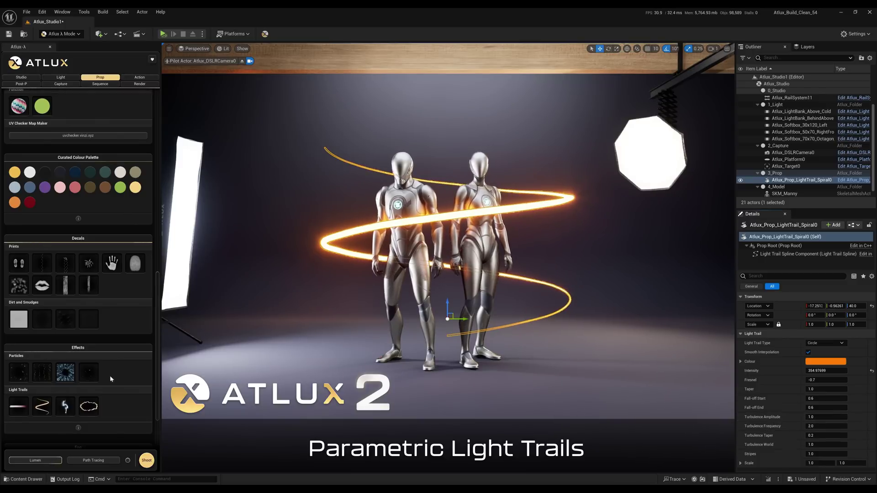
# Step: Try a Night Drive light trail across the floor, delete it, and reselect the spiral trail
pyautogui.click(18, 411)
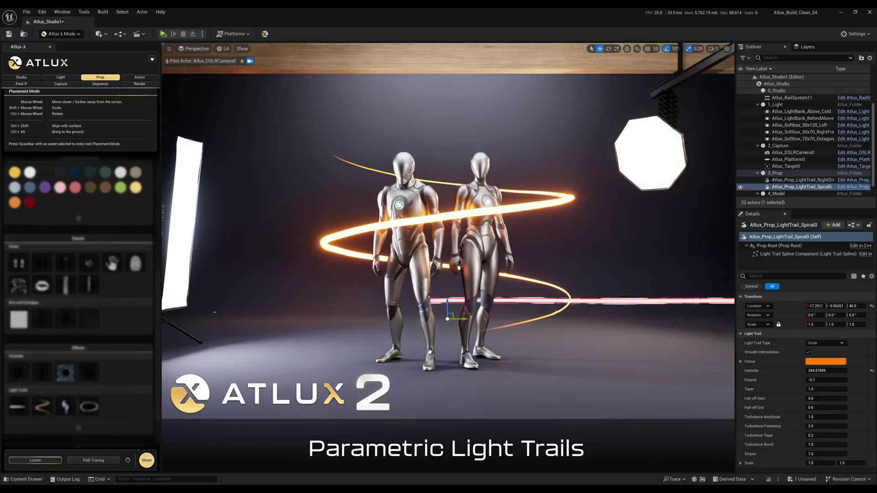
pyautogui.click(221, 347)
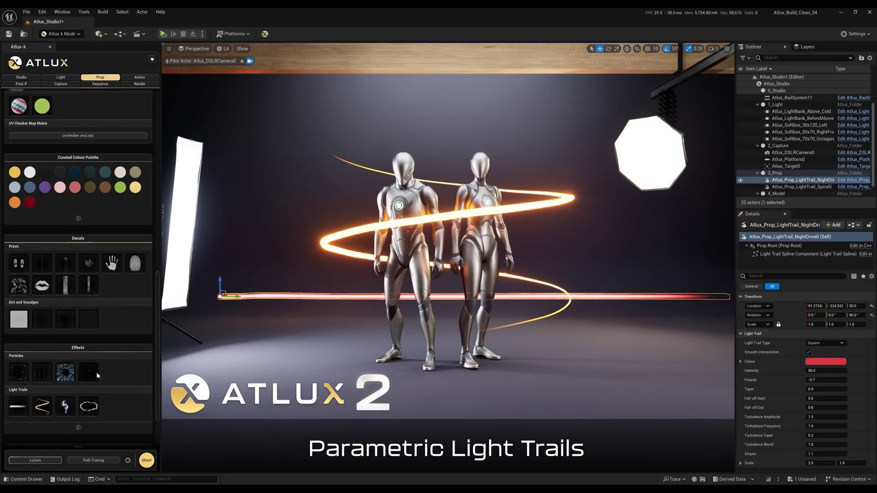
pyautogui.scroll(-1, 96, 372)
pyautogui.press('Delete')
pyautogui.click(801, 180)
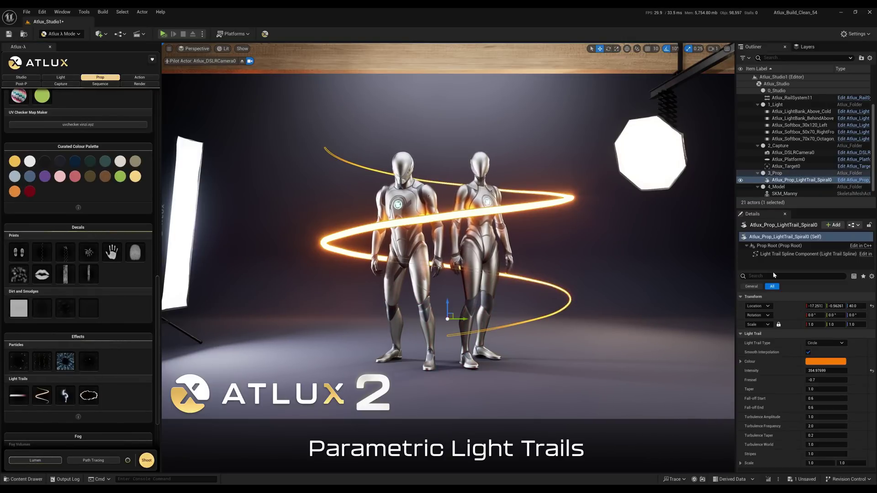
pyautogui.click(780, 254)
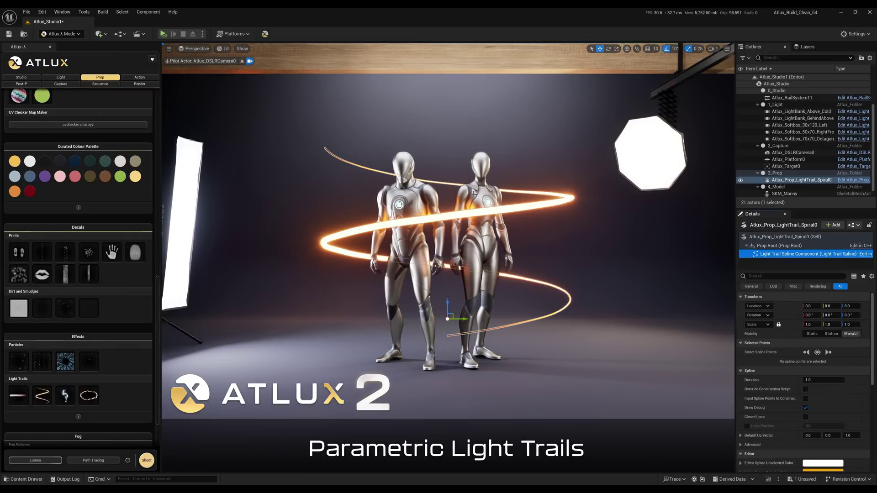
# Step: Drag three spline points of the trail upward into a sweeping crescent arc
pyautogui.click(776, 237)
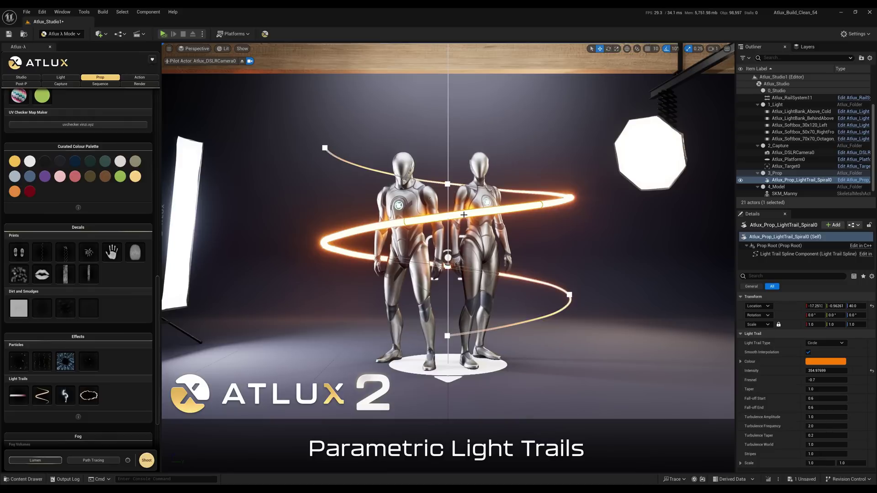
pyautogui.click(778, 254)
pyautogui.click(569, 197)
pyautogui.moveTo(570, 197); pyautogui.dragTo(517, 104)
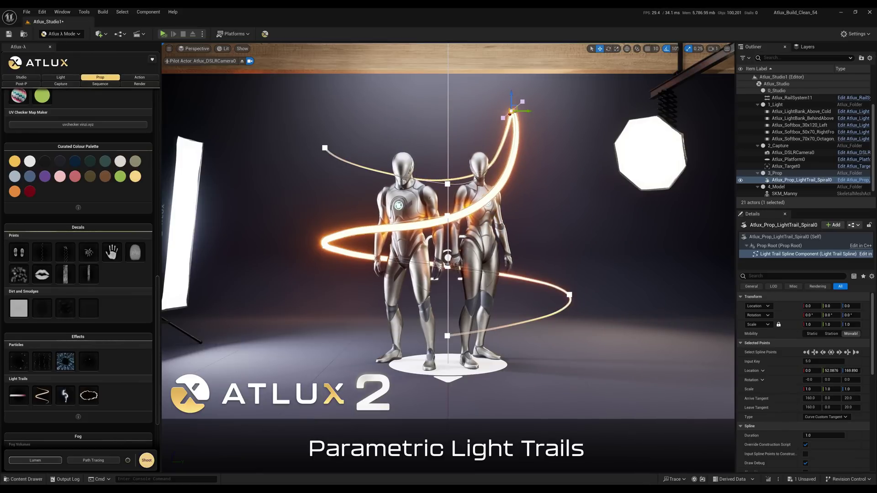
pyautogui.moveTo(327, 243); pyautogui.dragTo(330, 176)
pyautogui.click(570, 295)
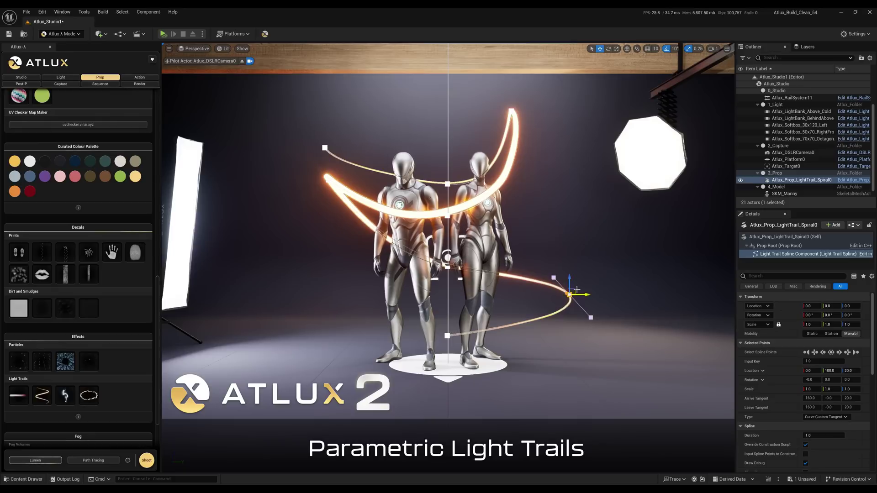
pyautogui.moveTo(570, 294); pyautogui.dragTo(545, 243)
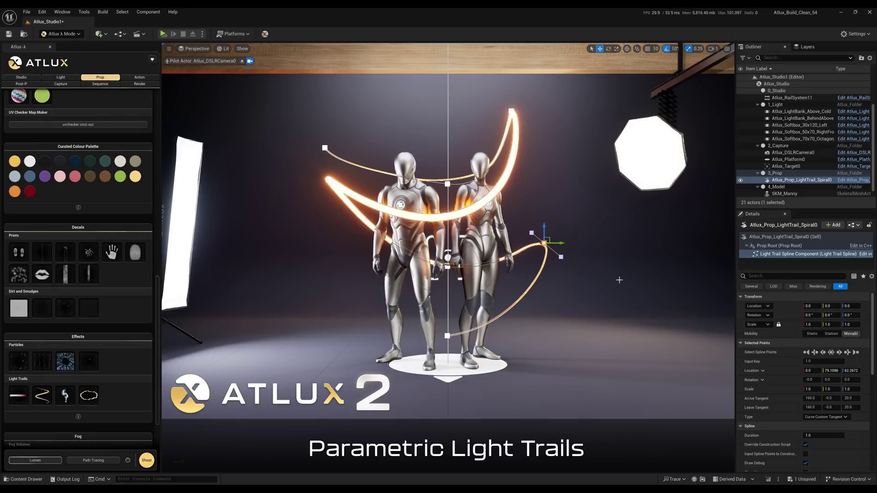
# Step: Select the reshaped light trail and delete it from the scene
pyautogui.press('Escape')
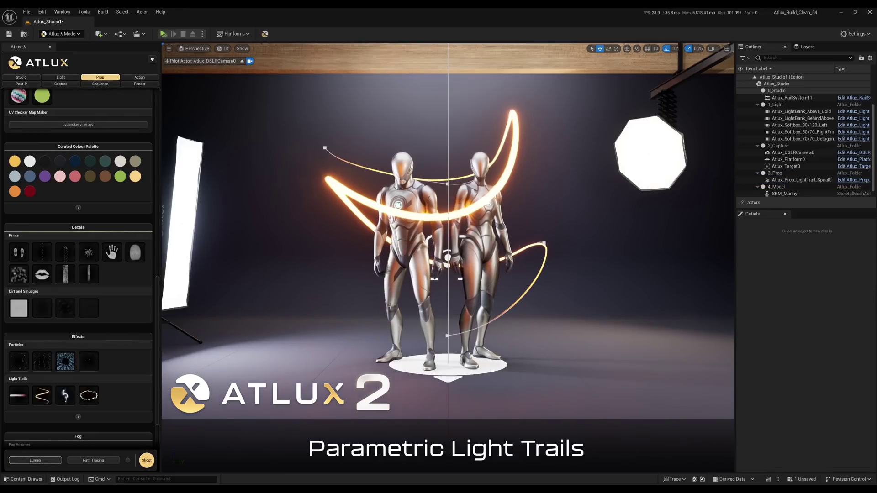
pyautogui.scroll(-3, 122, 327)
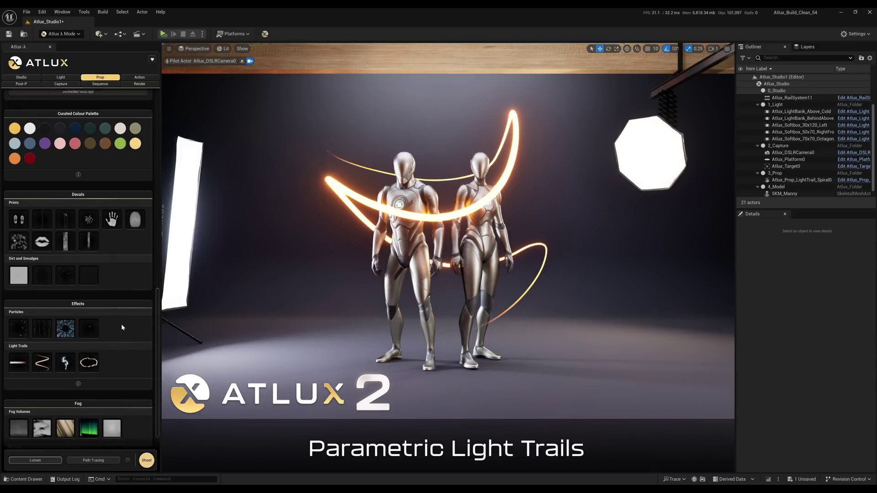
pyautogui.click(361, 198)
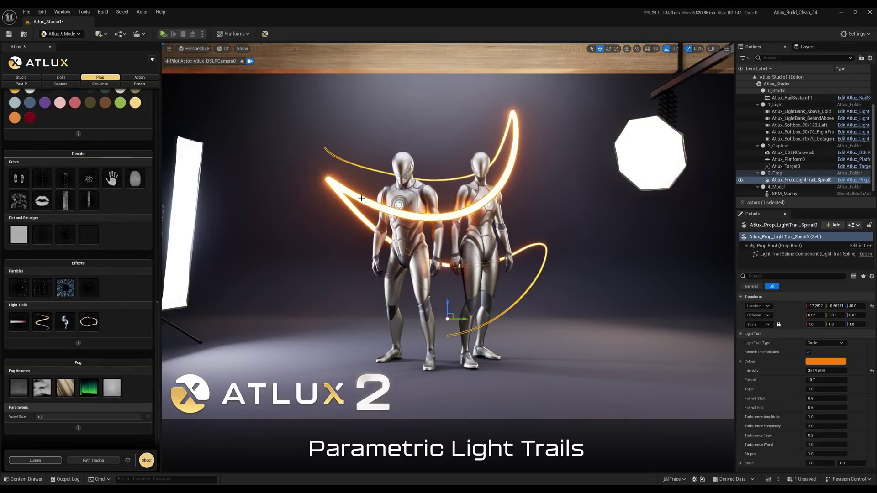
pyautogui.press('Delete')
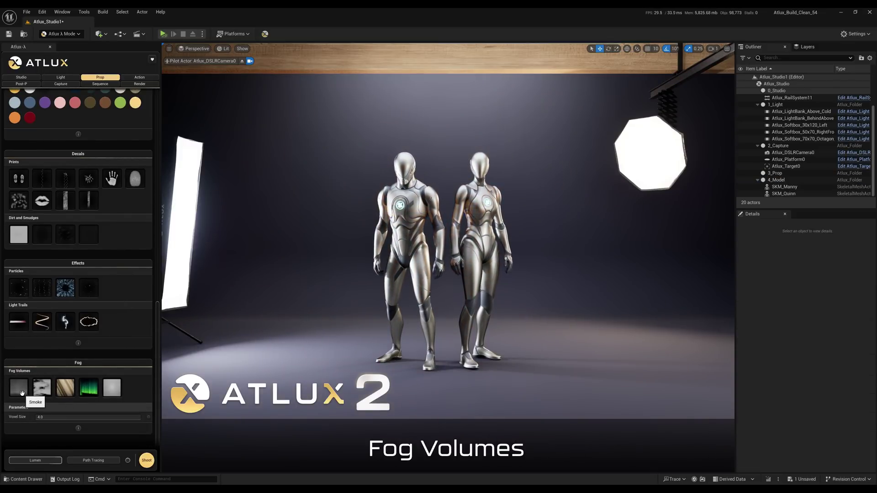
# Step: Try Smoke, Cloud and God Rays fog volumes, deleting the god rays before choosing Aurora
pyautogui.click(41, 389)
pyautogui.click(434, 345)
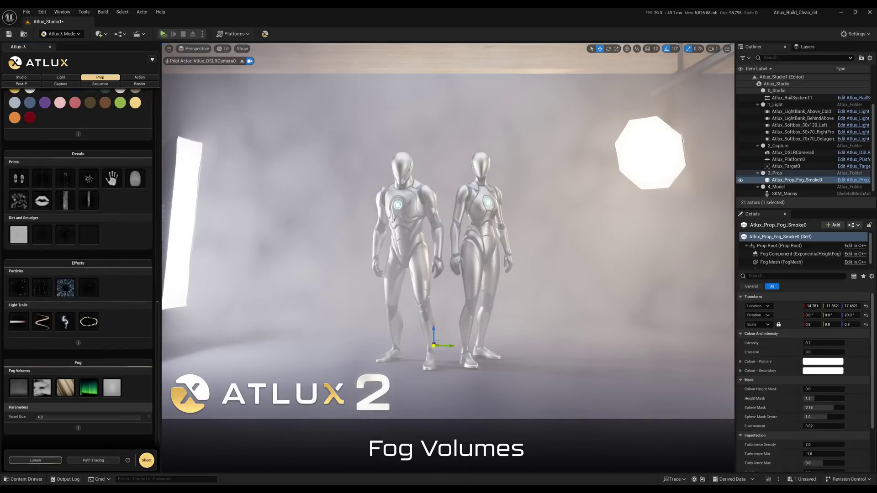
pyautogui.click(46, 394)
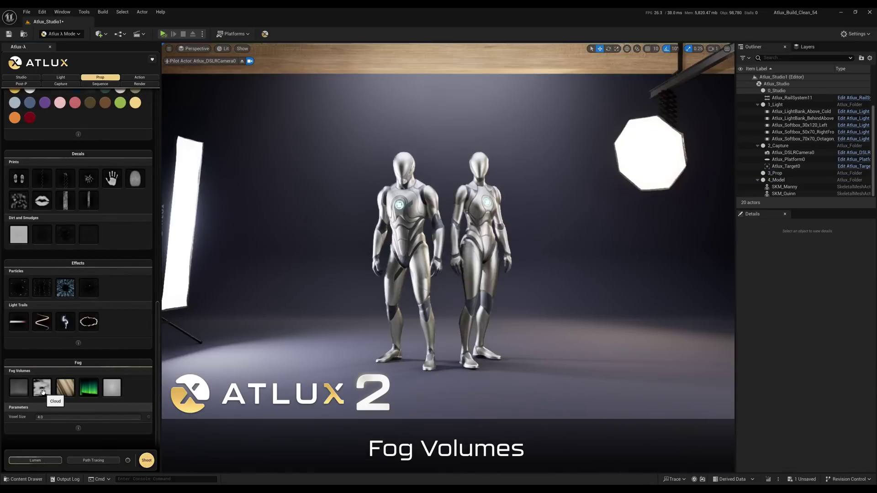
pyautogui.click(544, 339)
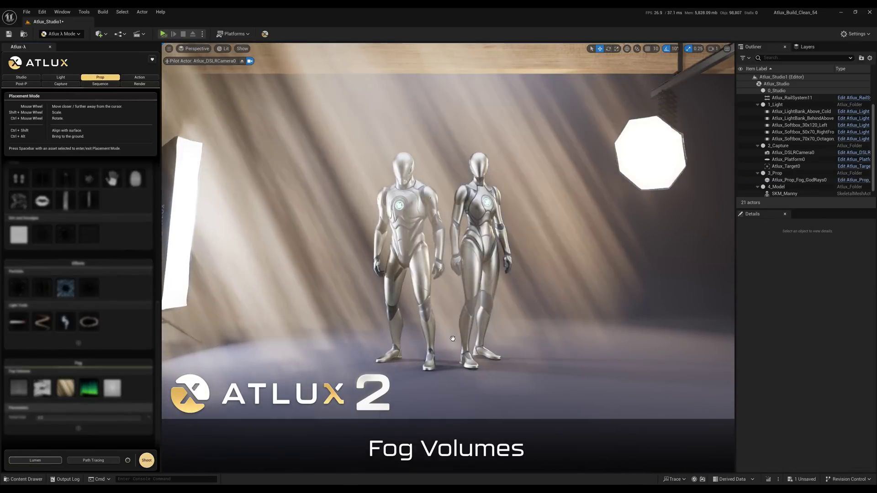
pyautogui.click(457, 416)
pyautogui.press('Delete')
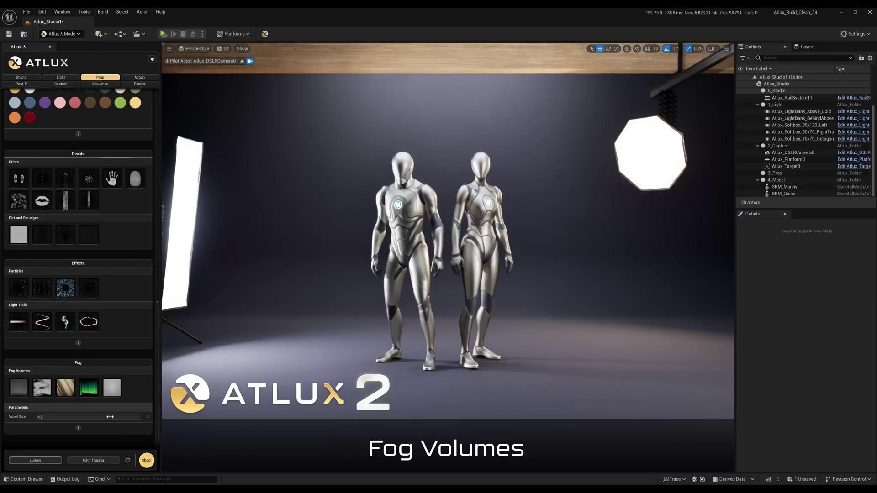
pyautogui.click(88, 387)
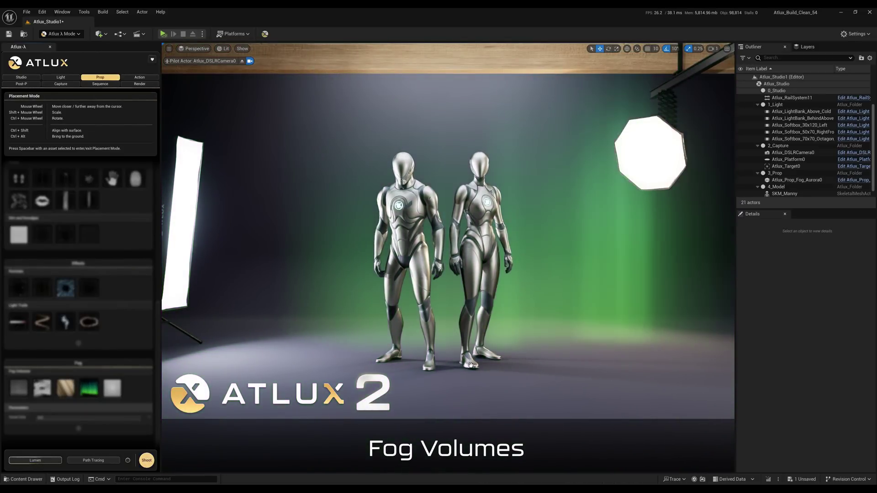
# Step: Place the Aurora fog and set its Location Z to 100, then 200
pyautogui.click(602, 409)
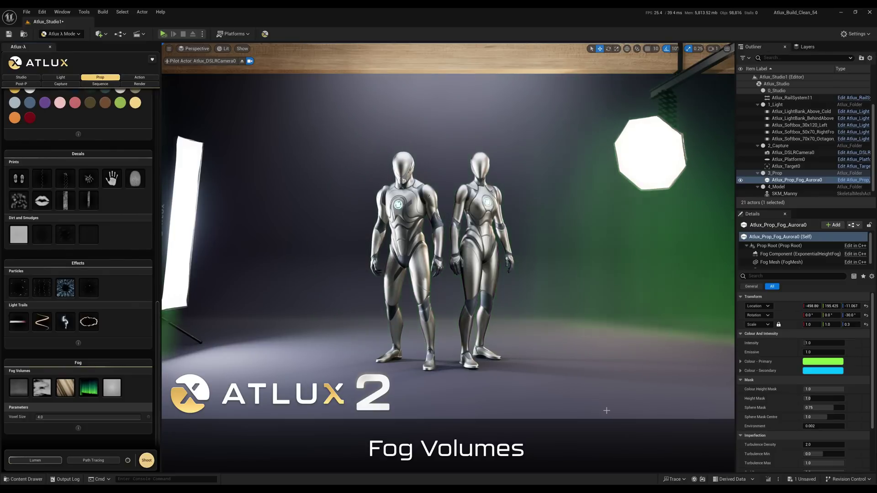
pyautogui.click(850, 306)
pyautogui.write('100')
pyautogui.press('Return')
pyautogui.write('200')
pyautogui.press('Return')
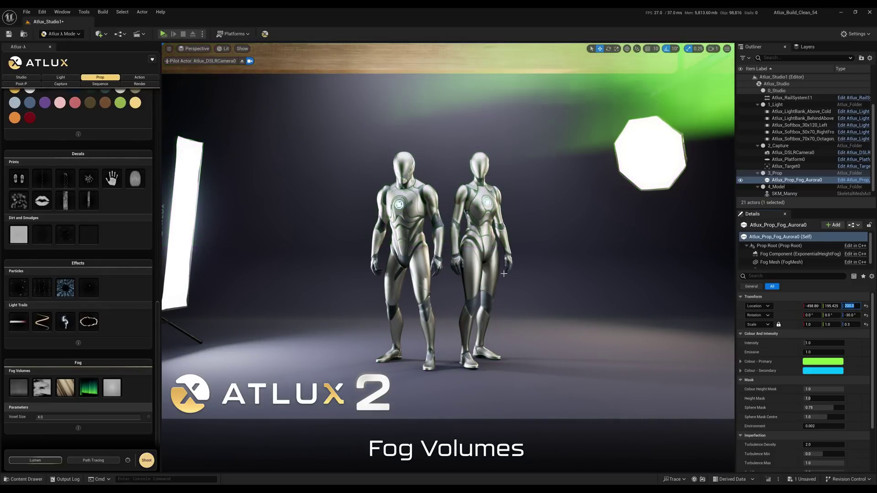
# Step: Delete the Atlux_Prop_Fog_Aurora0 actor from the studio
pyautogui.click(788, 180)
pyautogui.press('Delete')
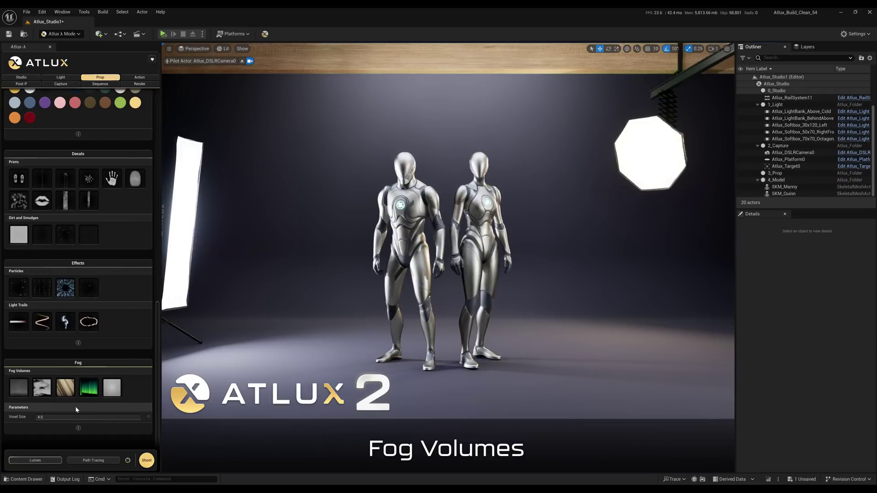
pyautogui.moveTo(157, 379); pyautogui.dragTo(164, 137)
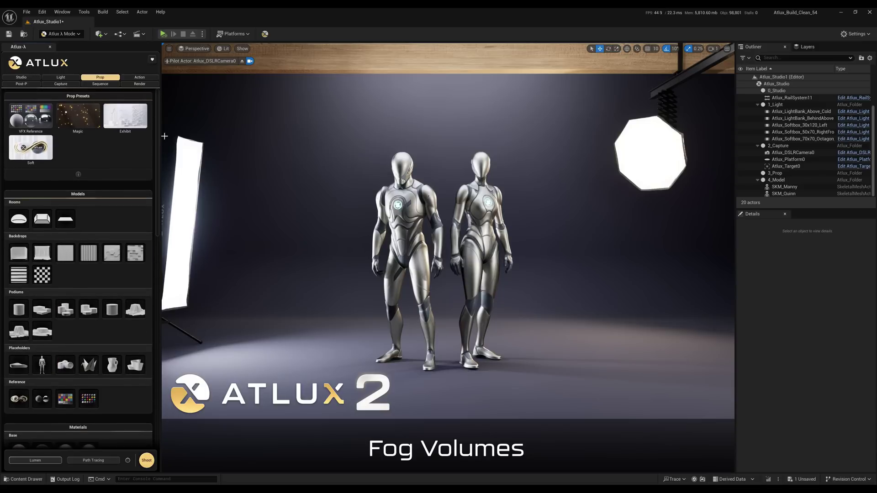
# Step: Select Manny and preview the Turntable and Floating action platforms, stopping each simulation
pyautogui.click(139, 77)
pyautogui.click(421, 229)
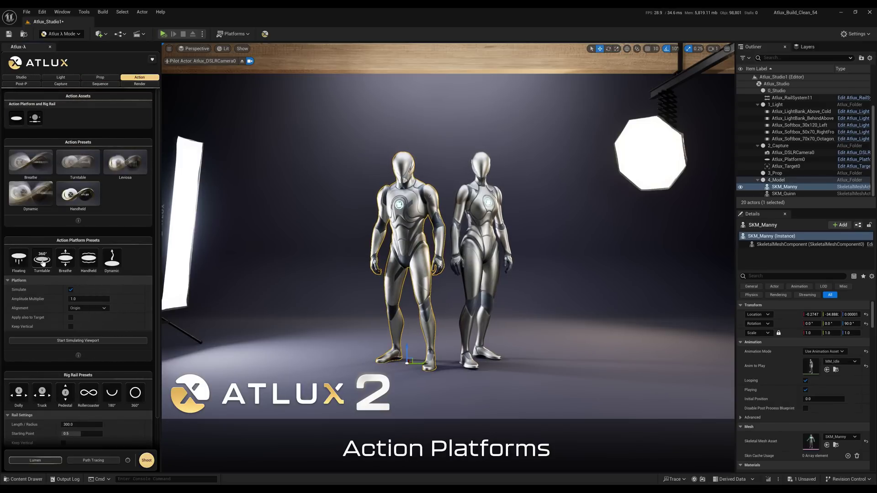
pyautogui.click(42, 261)
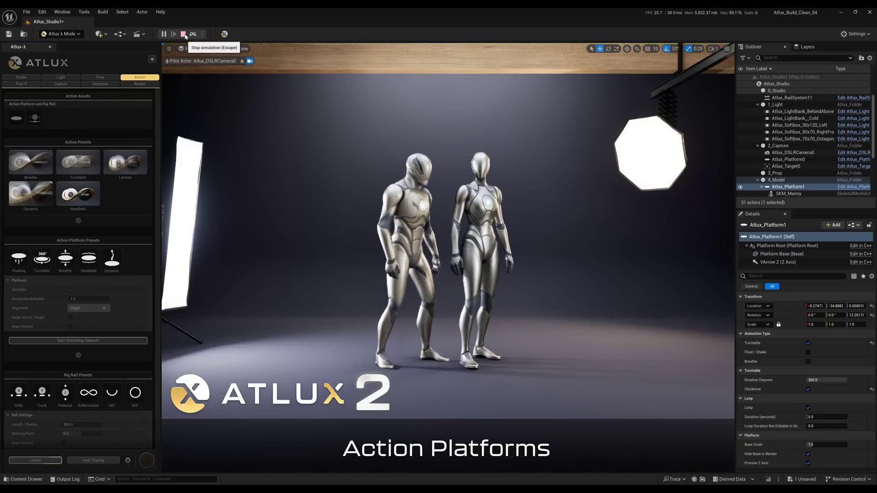
pyautogui.click(184, 35)
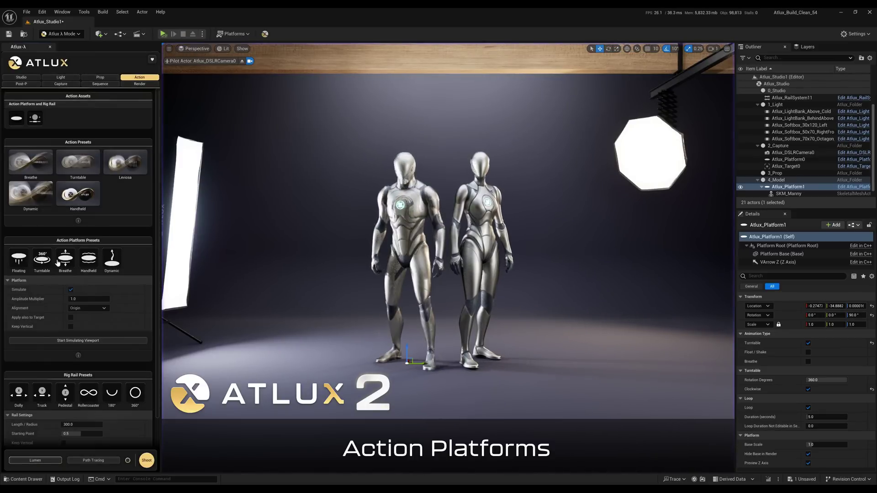
pyautogui.click(18, 261)
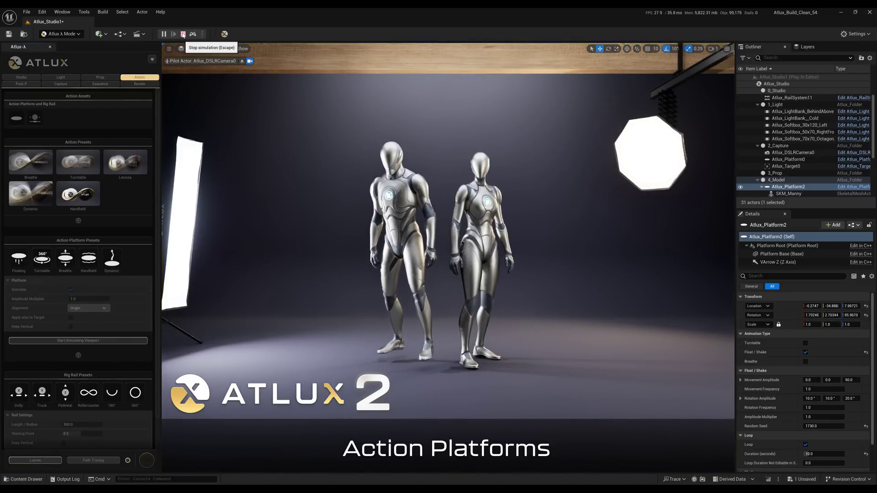
pyautogui.click(183, 34)
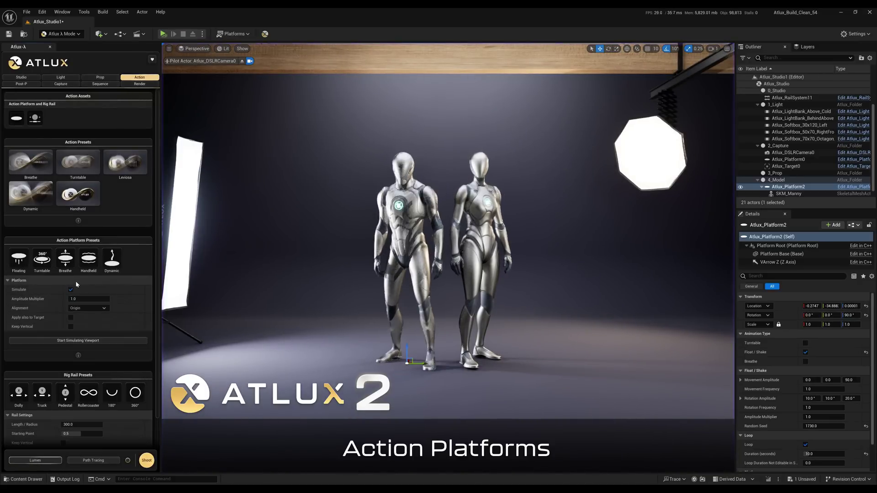
# Step: Preview Handheld, settle on Breathe, stop the simulation and exit the DSLR camera pilot
pyautogui.click(88, 258)
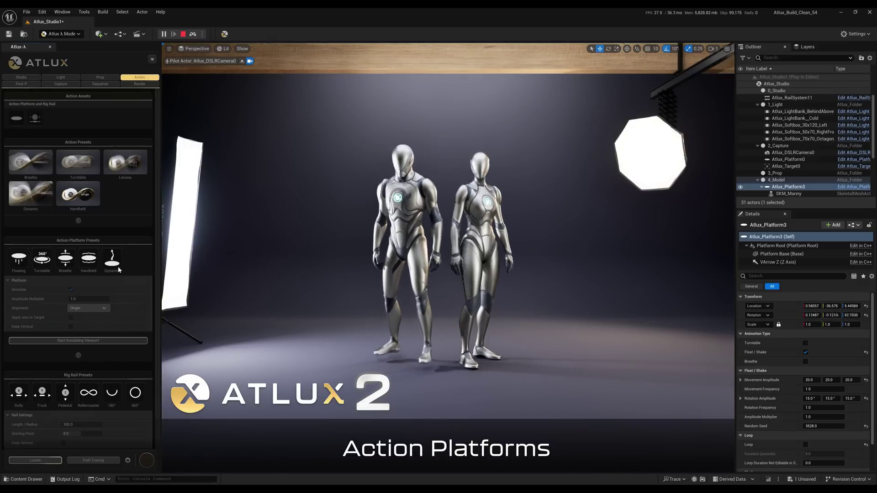
pyautogui.click(184, 35)
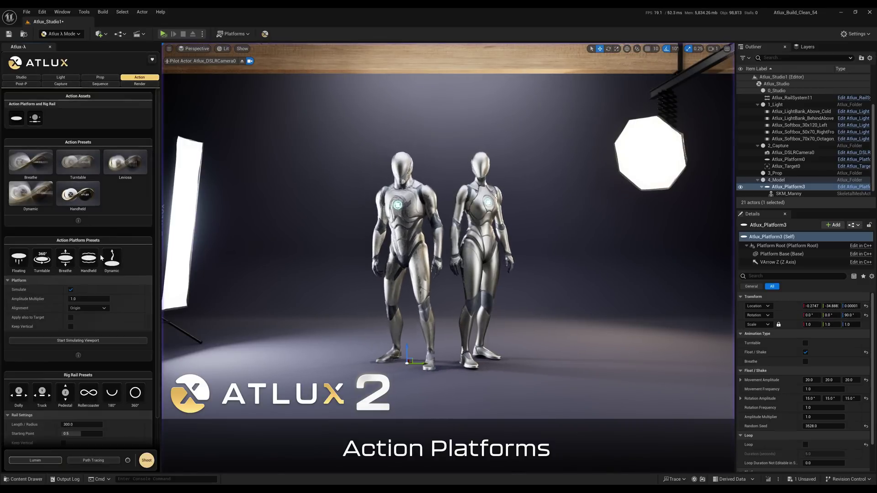
pyautogui.click(65, 258)
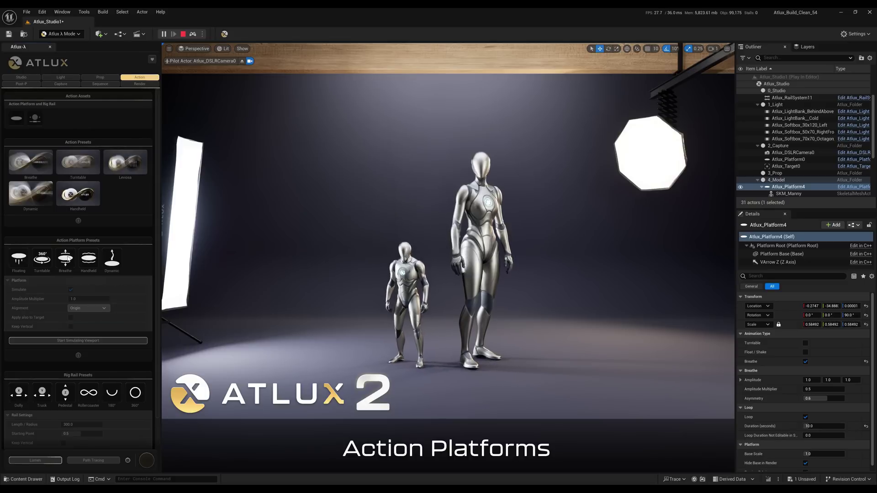
pyautogui.click(183, 33)
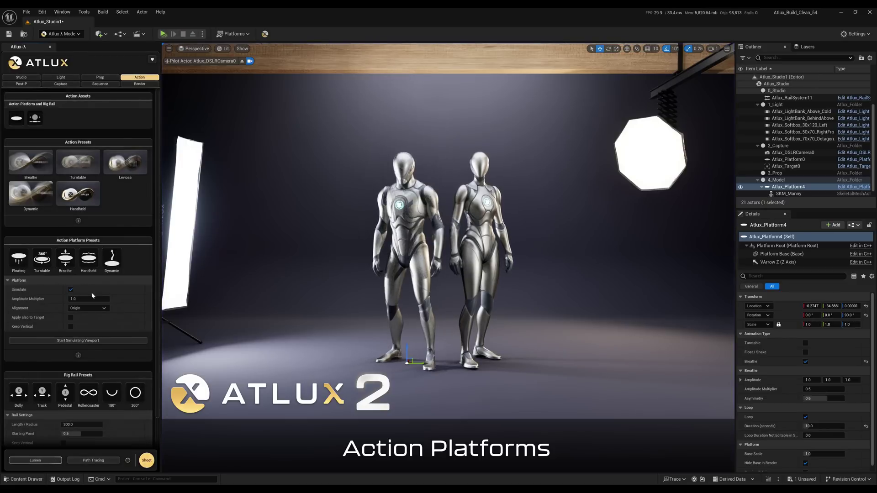
pyautogui.scroll(-2, 110, 252)
pyautogui.scroll(2, 89, 125)
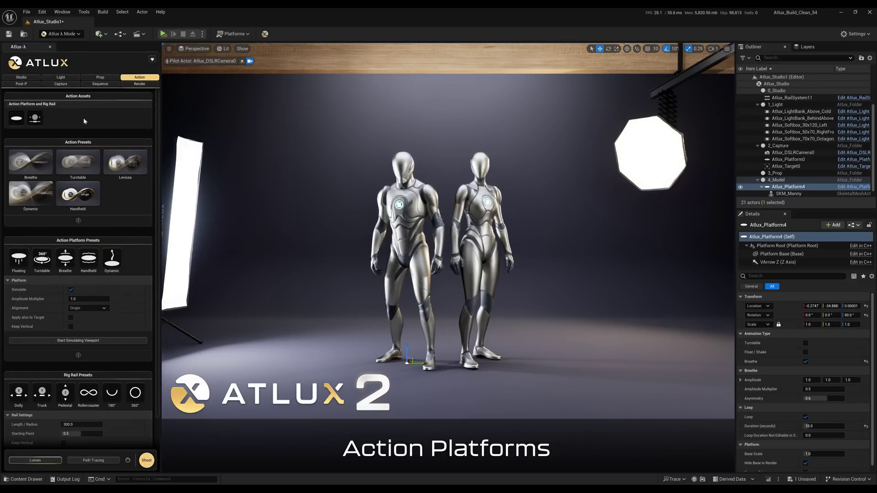
pyautogui.click(250, 61)
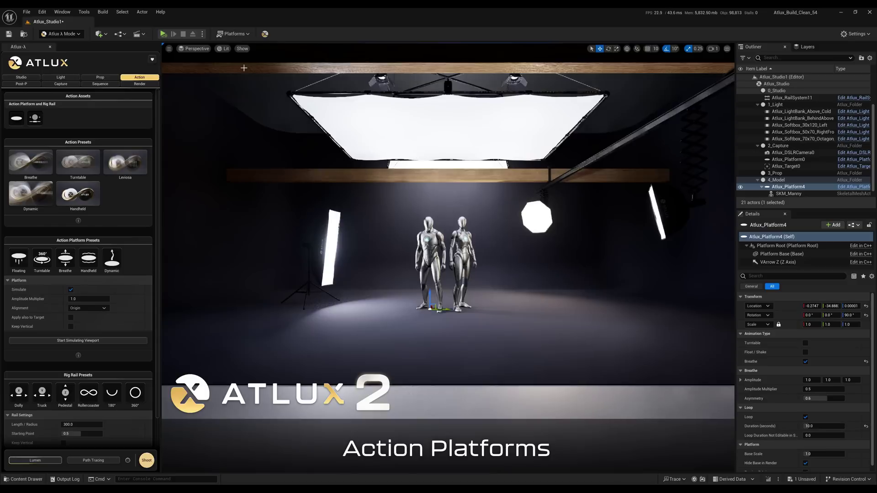
# Step: Select the DSLR camera and try the 180°, Pedestal and Truck rail presets
pyautogui.moveTo(447, 256); pyautogui.dragTo(411, 256, button='right')
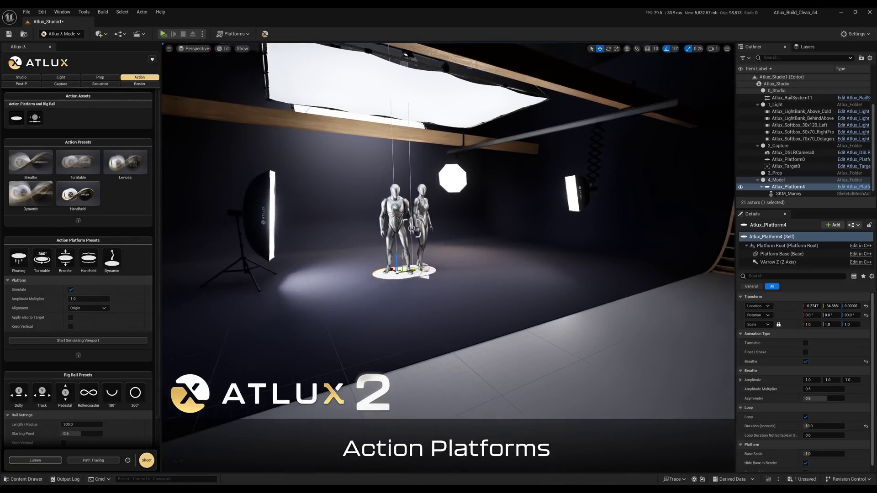
pyautogui.click(793, 153)
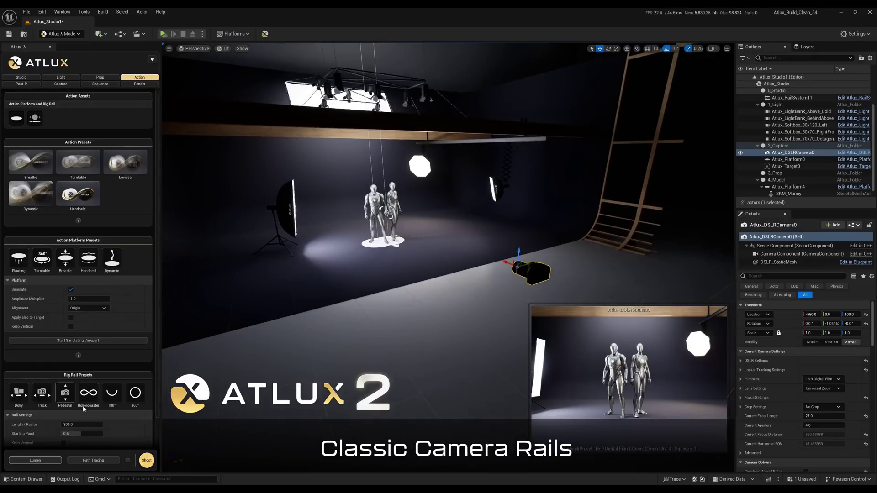
pyautogui.click(114, 399)
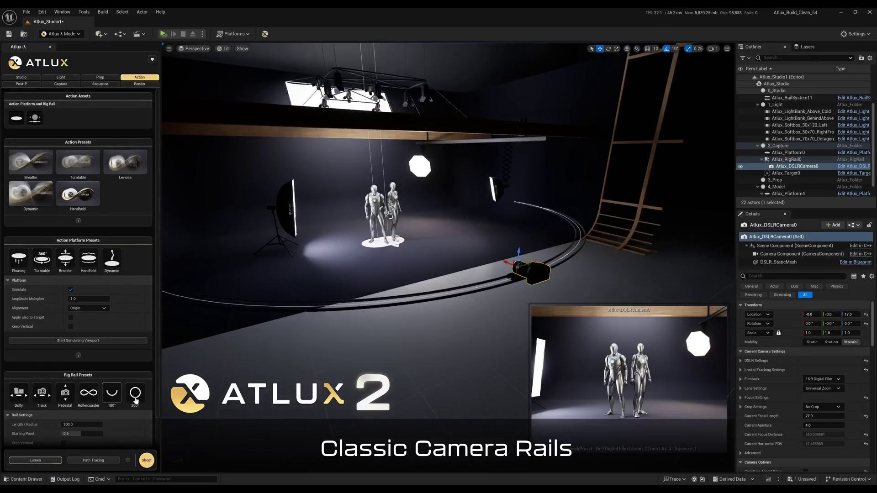
pyautogui.click(66, 400)
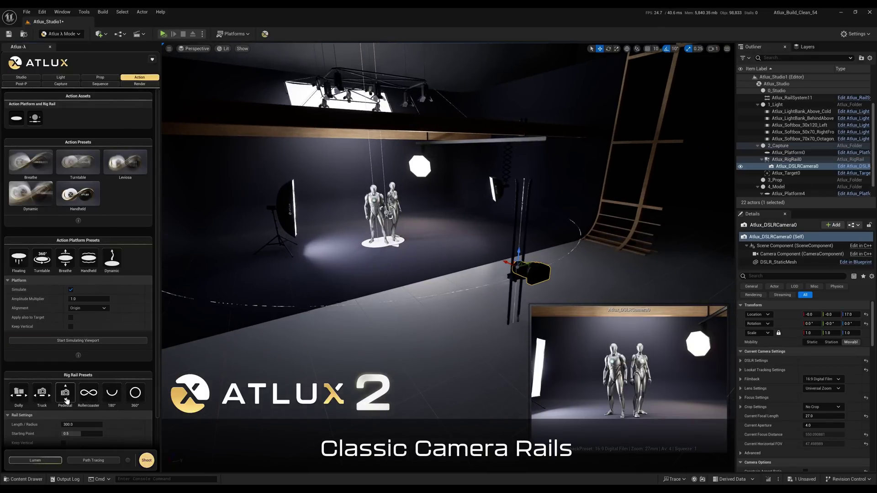
pyautogui.click(38, 399)
# Step: Try the Dolly, Rollercoaster and 360° rails, then delete the rail and reselect the camera
pyautogui.click(20, 399)
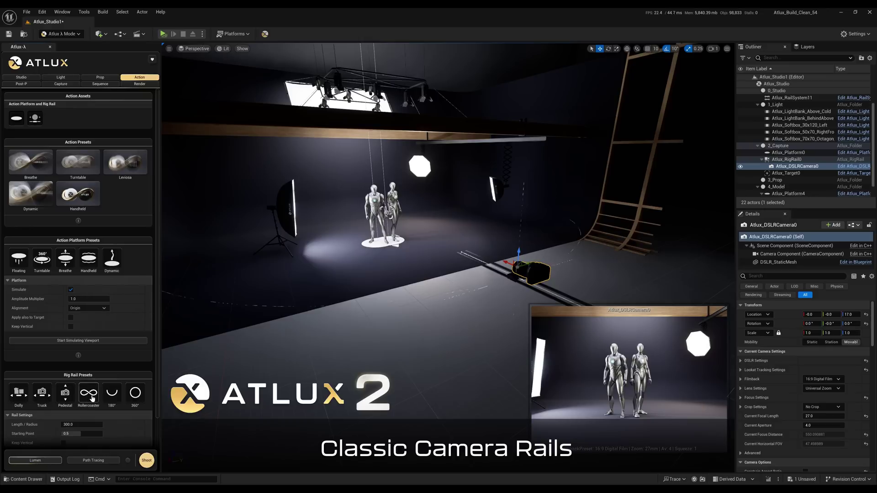
pyautogui.click(92, 399)
pyautogui.click(135, 396)
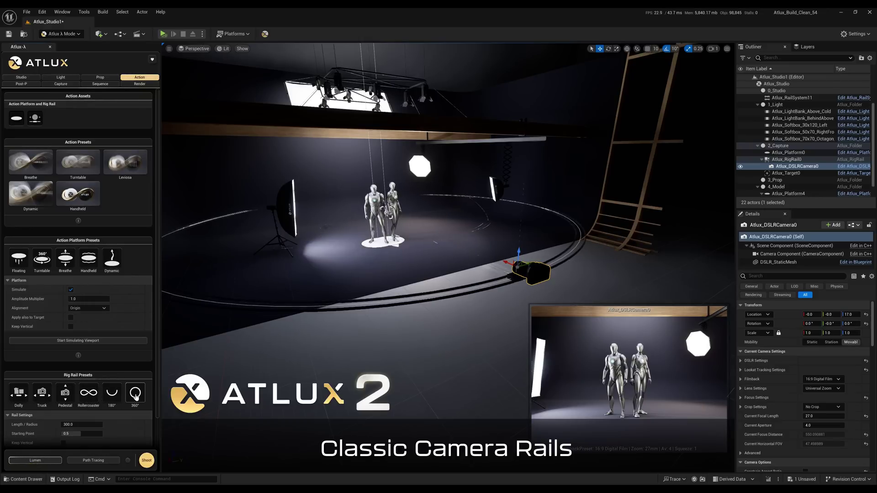
pyautogui.press('Delete')
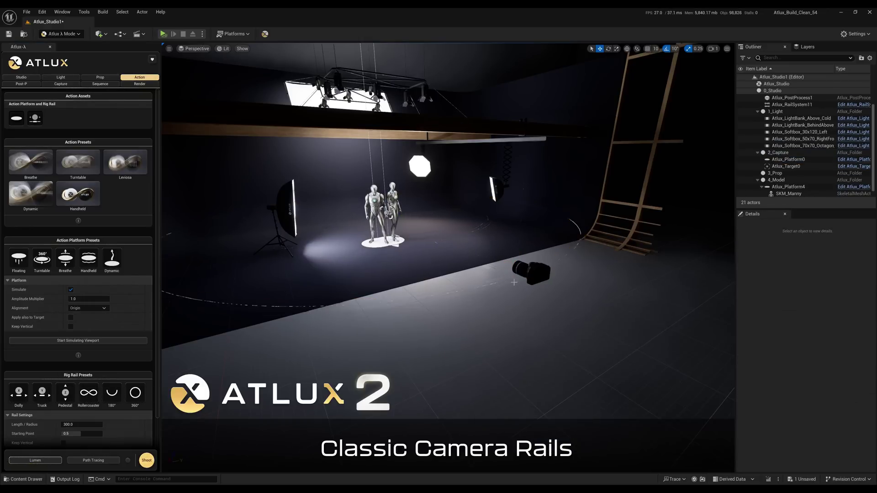
pyautogui.click(531, 273)
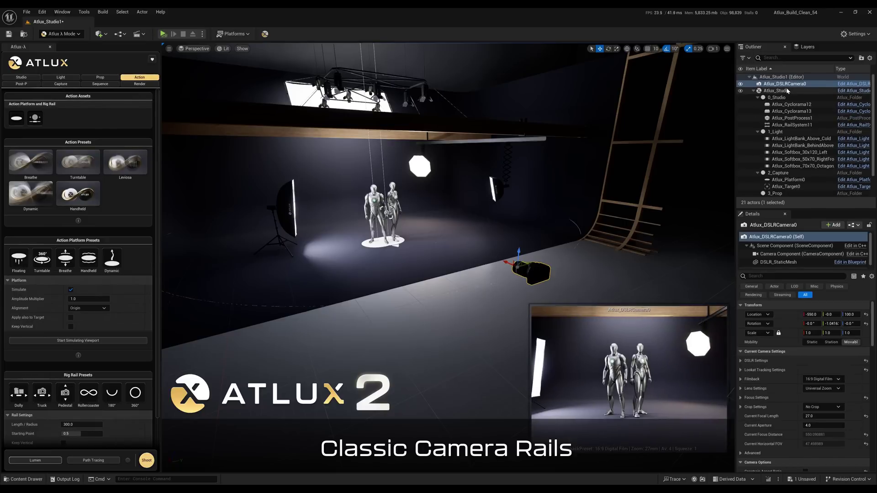